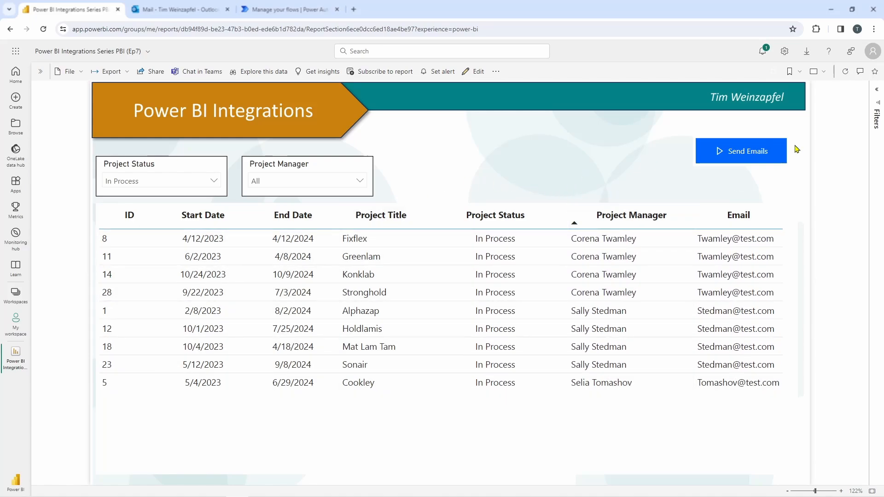
Step: Trigger Send Emails from the report and switch to Outlook to review the project information request messages in the inbox
click(746, 158)
click(178, 14)
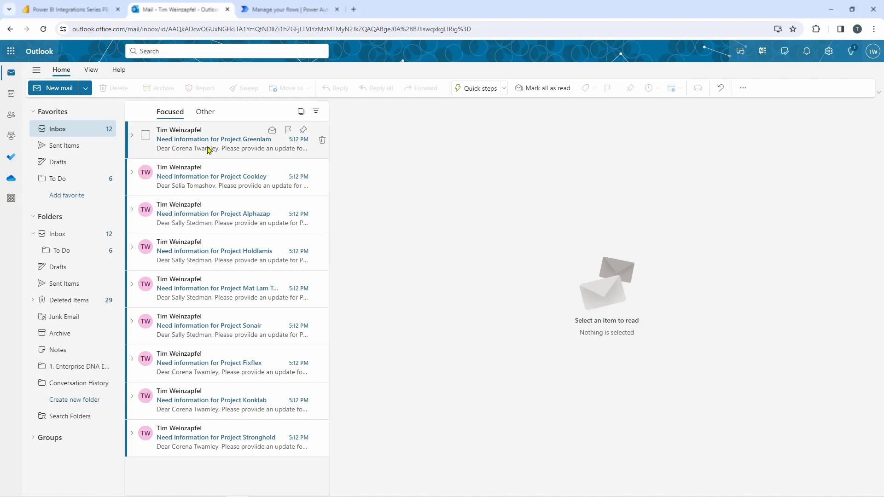
click(231, 146)
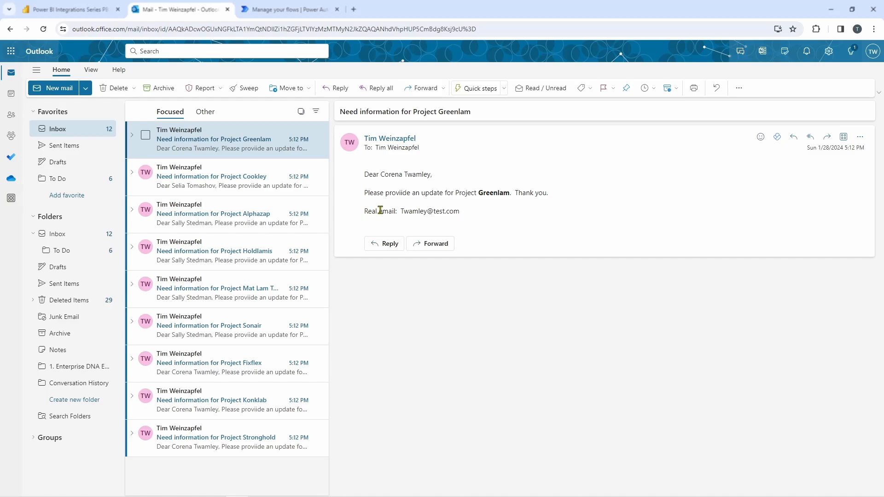
click(232, 183)
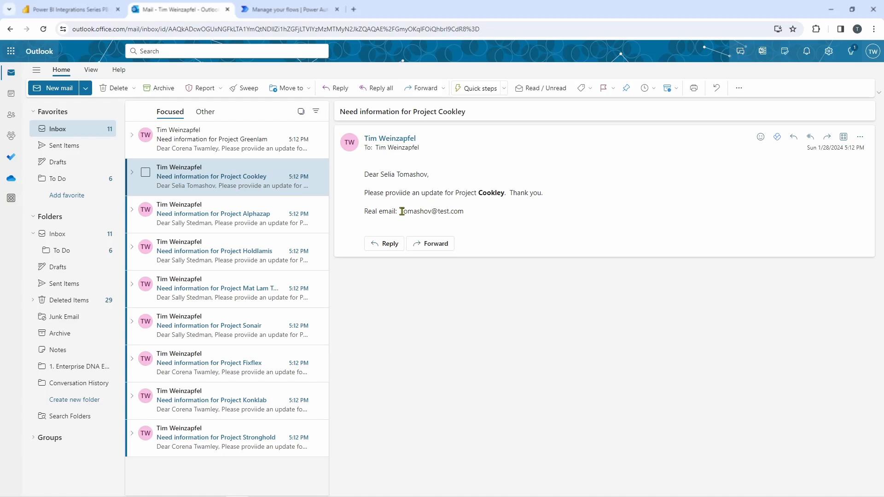
click(238, 217)
click(239, 267)
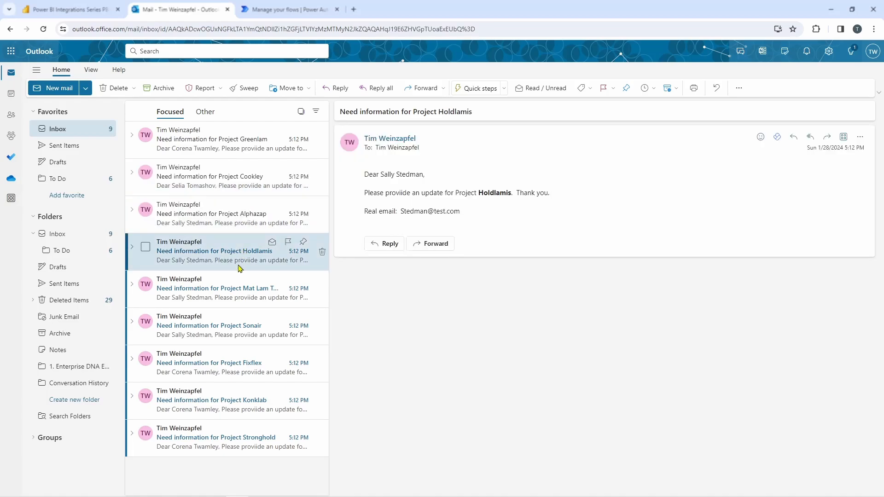
click(237, 288)
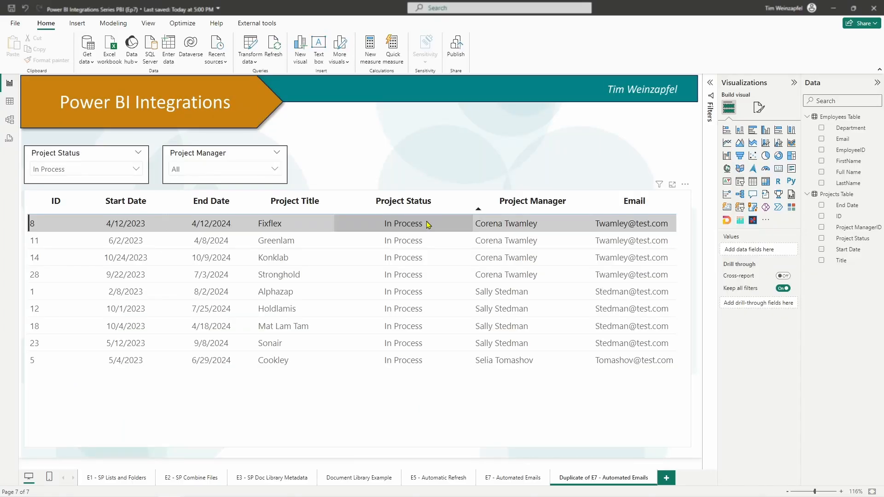
Step: Add a Power Automate visual to the Duplicate of E7 - Automated Emails page and shrink it to fit above the table's right end
click(525, 477)
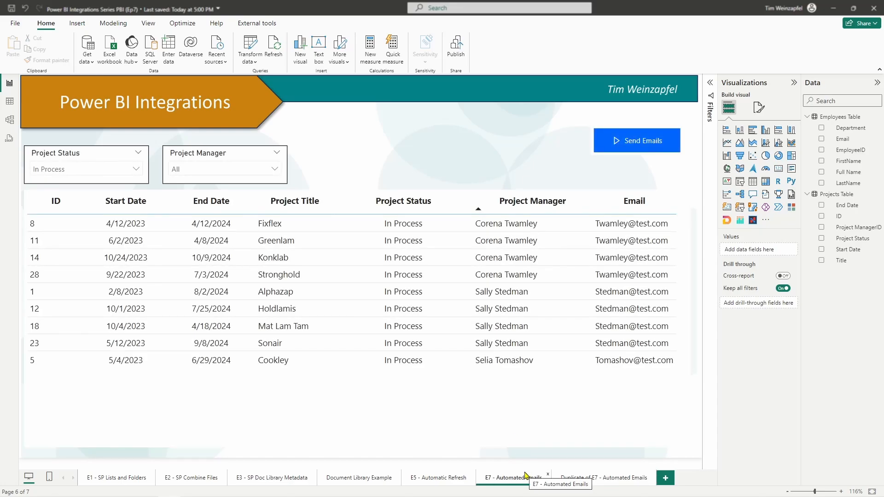
click(581, 477)
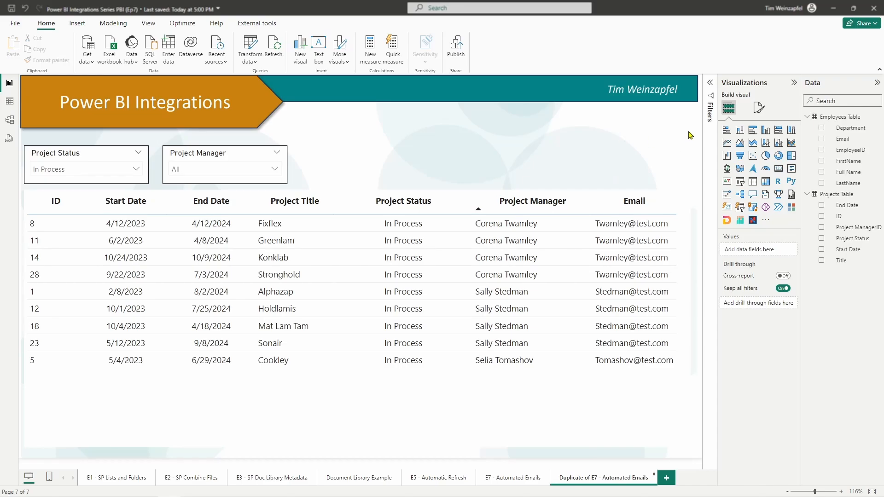
click(778, 208)
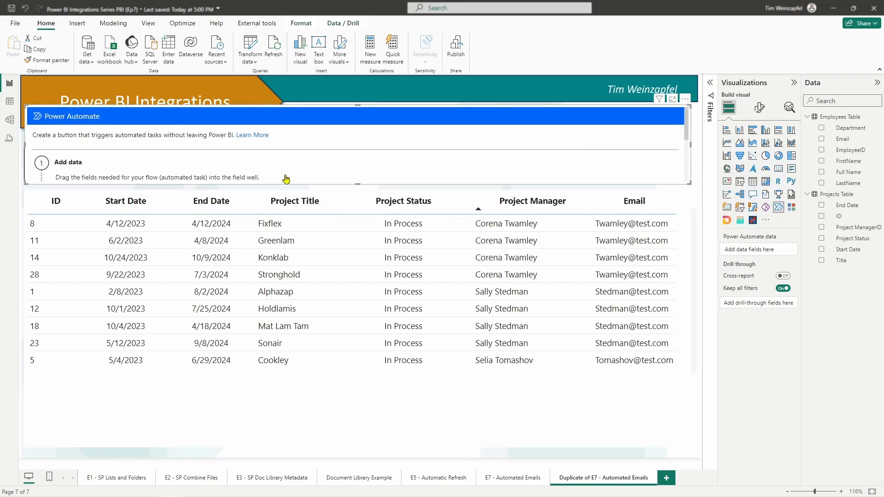
drag(26, 184, 374, 290)
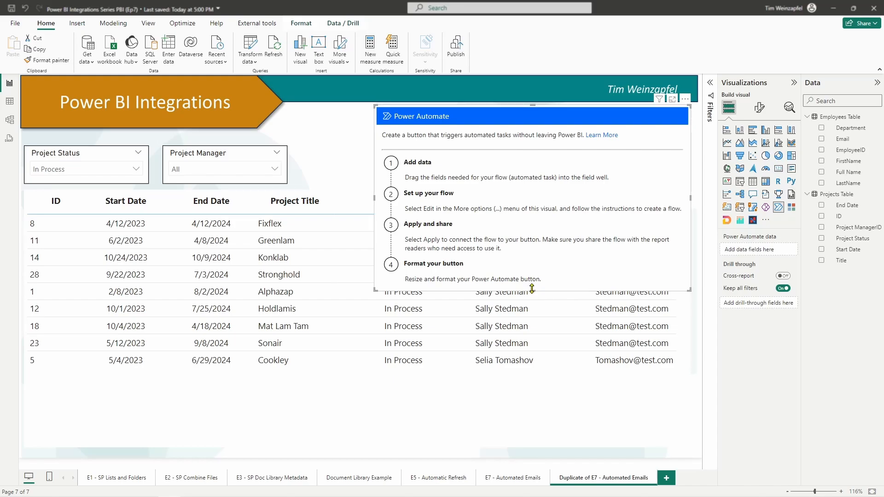
drag(532, 288, 547, 160)
drag(377, 157, 550, 148)
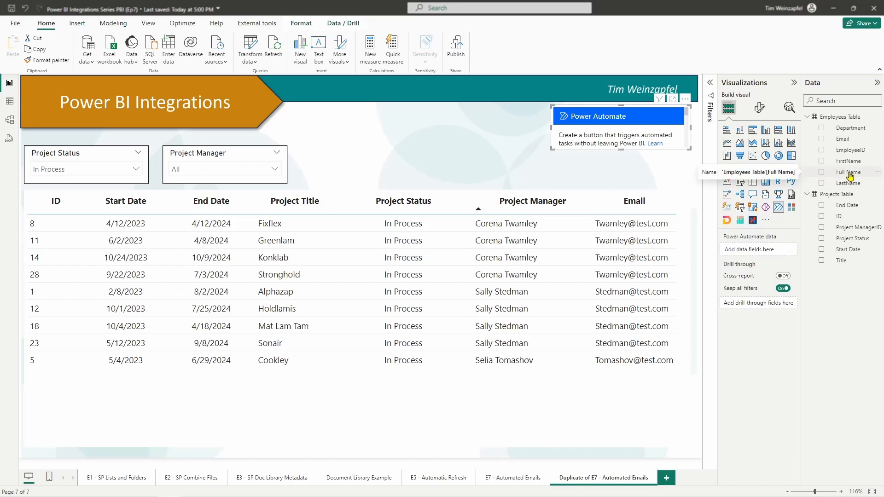
Step: Add Full Name and Email from the Employees Table and Title from the Projects Table to the Power Automate visual's data
drag(849, 176, 768, 250)
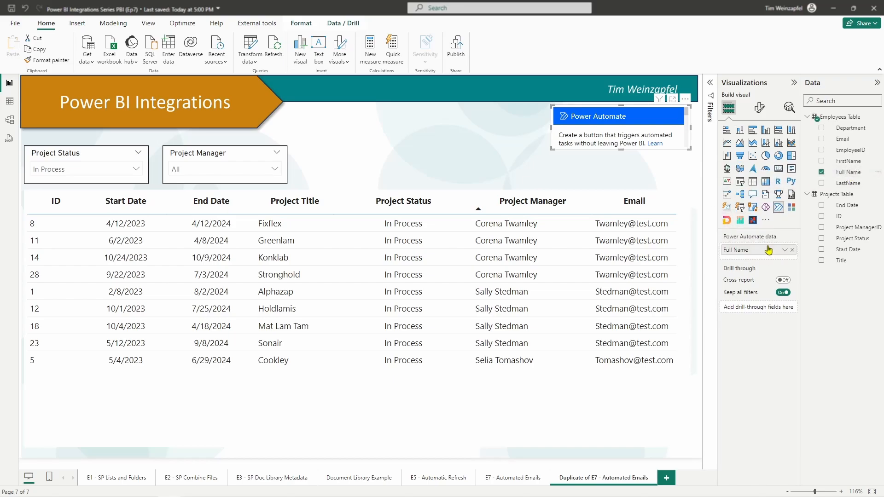
drag(766, 267, 767, 267)
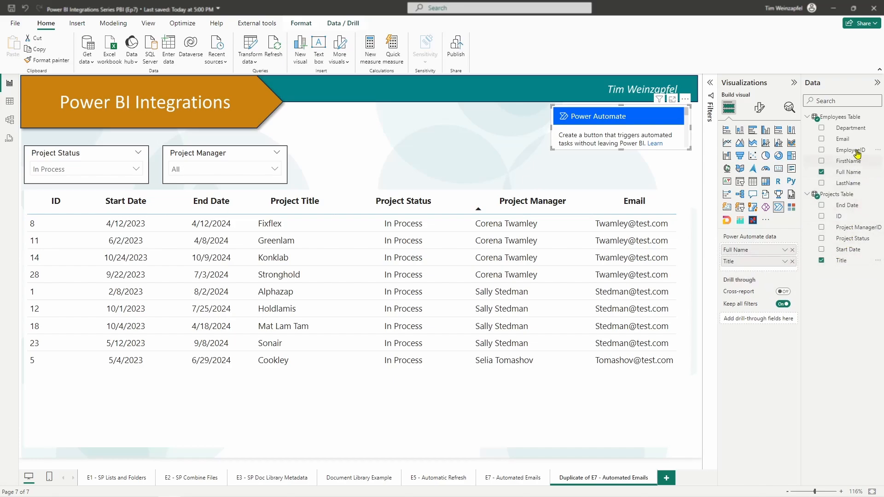
drag(847, 139, 766, 270)
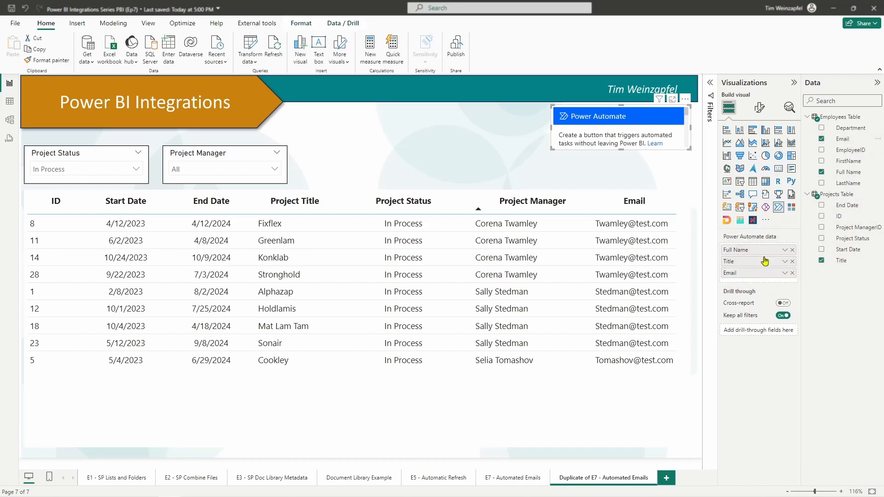
Step: Enlarge the Power Automate visual, preview its data as a table, and restore the visual type and compact size
drag(553, 148, 500, 188)
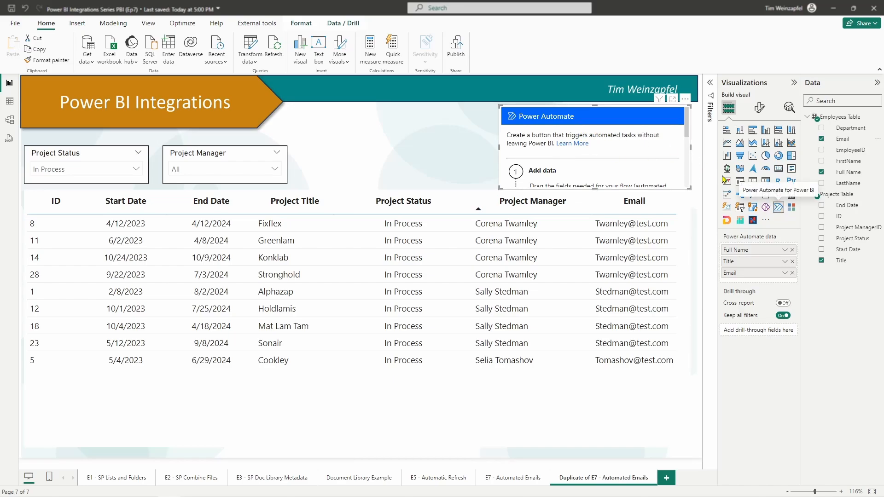
click(753, 181)
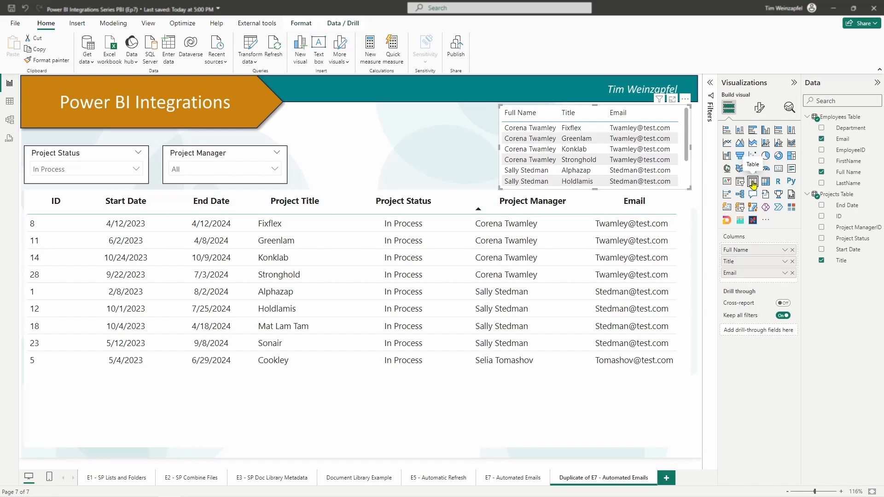
click(778, 208)
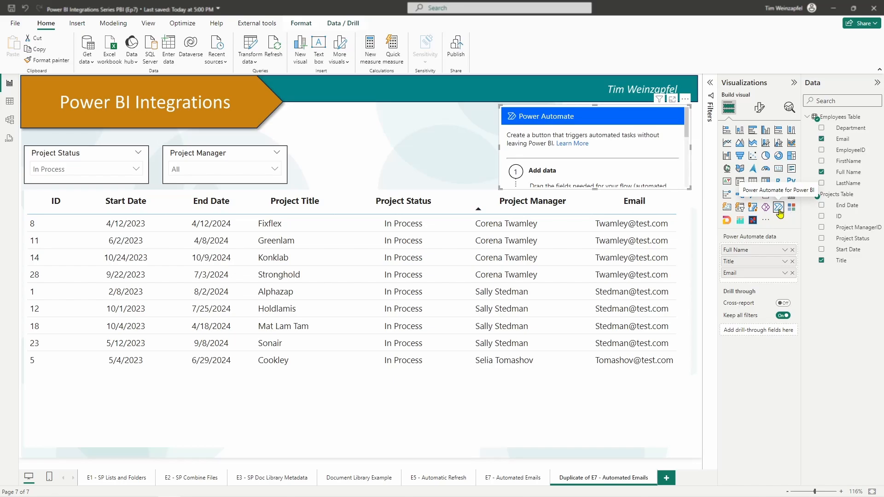
drag(499, 188, 552, 155)
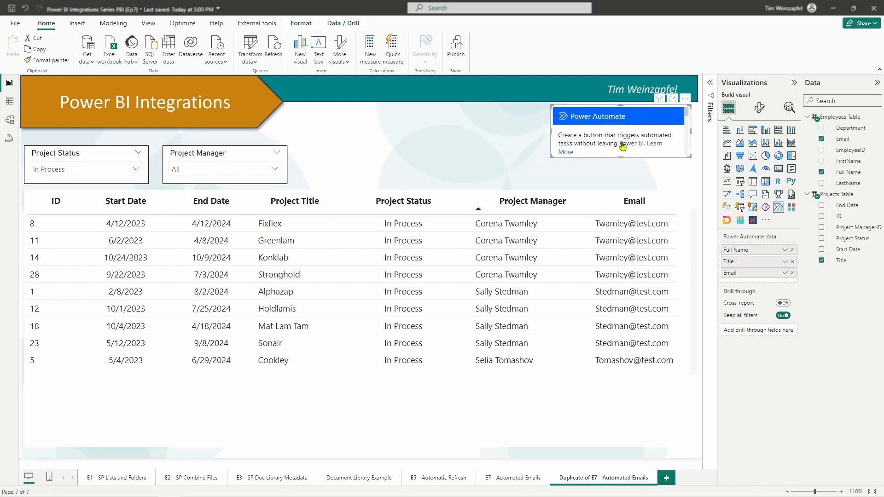
Step: Open the Power Automate visual for editing and create a new instant cloud flow
click(684, 101)
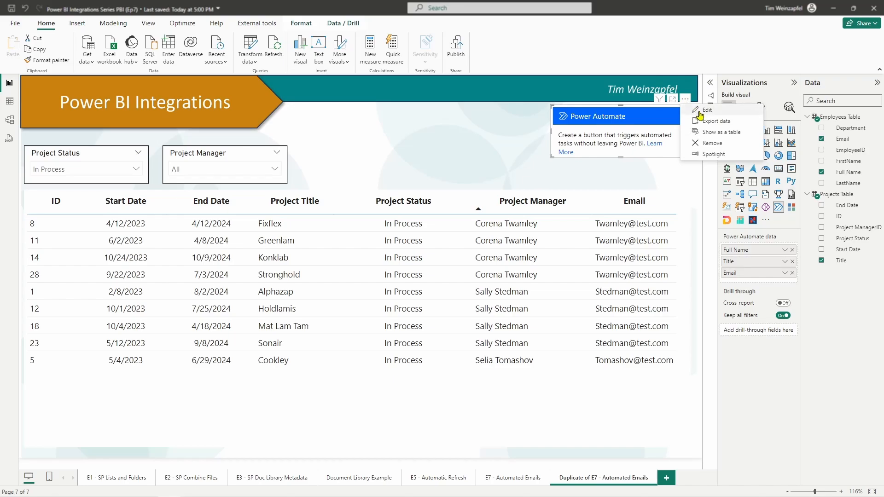
click(700, 111)
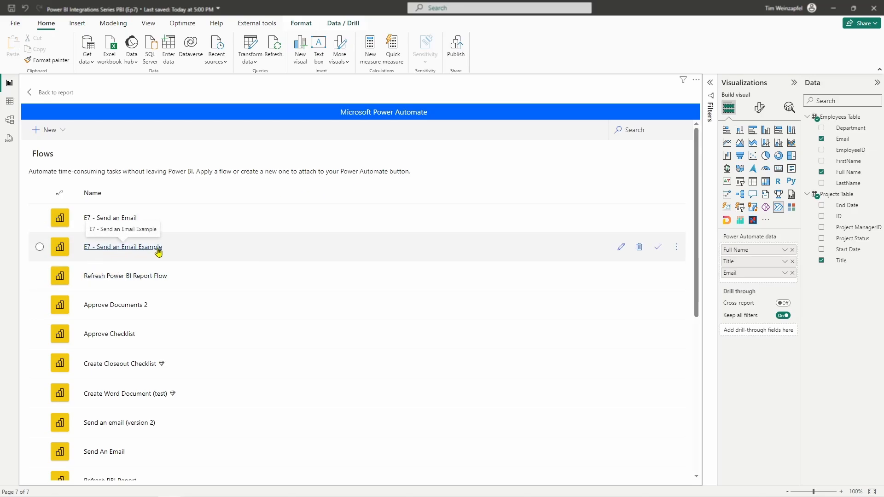
click(63, 135)
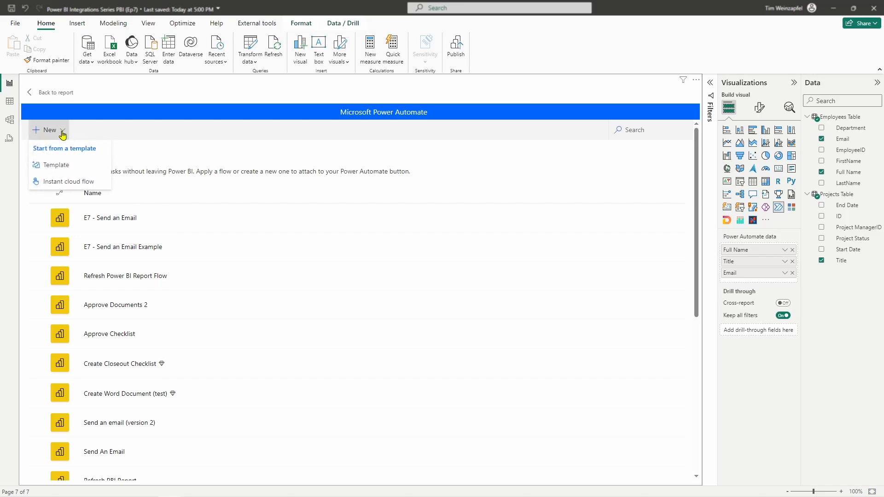
click(62, 182)
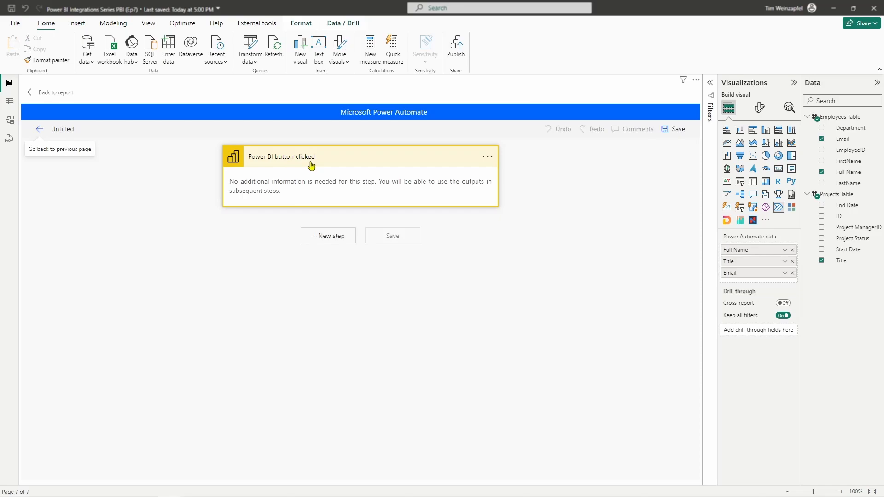
Step: Add the Office 365 Outlook action Send an email (V2) after the Power BI button clicked trigger, searching connectors for "outlook"
click(332, 236)
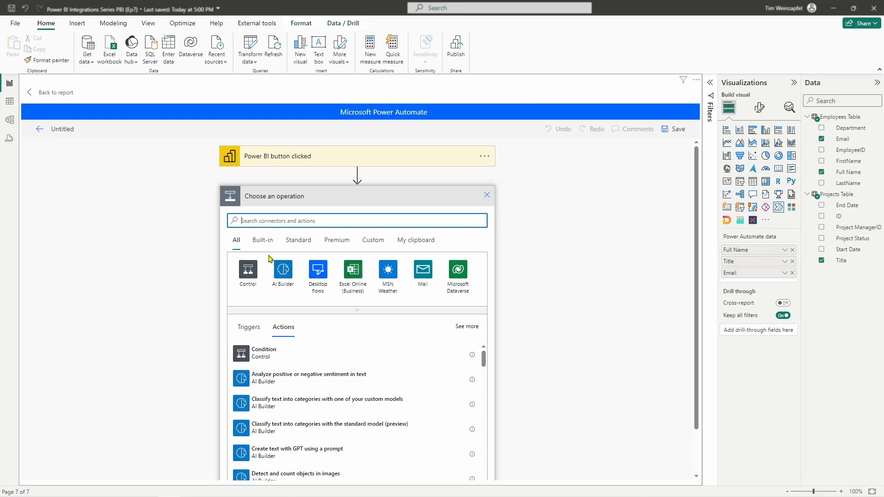
click(358, 310)
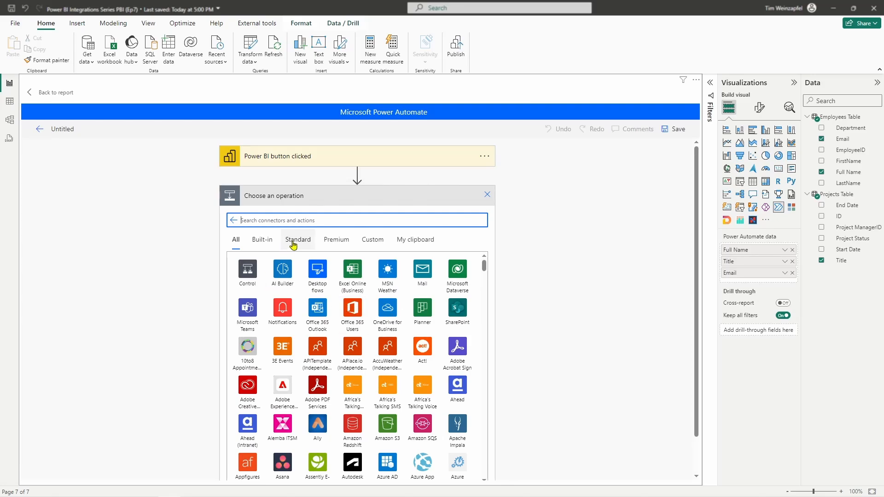
click(298, 242)
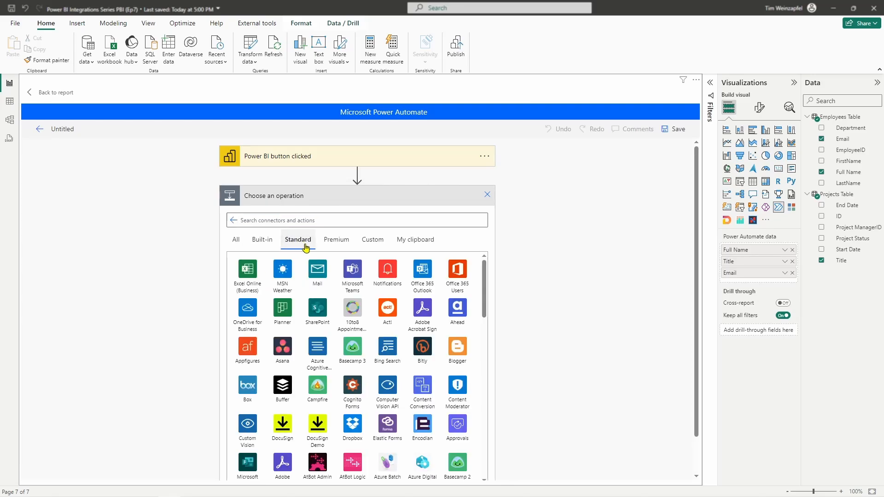
click(236, 240)
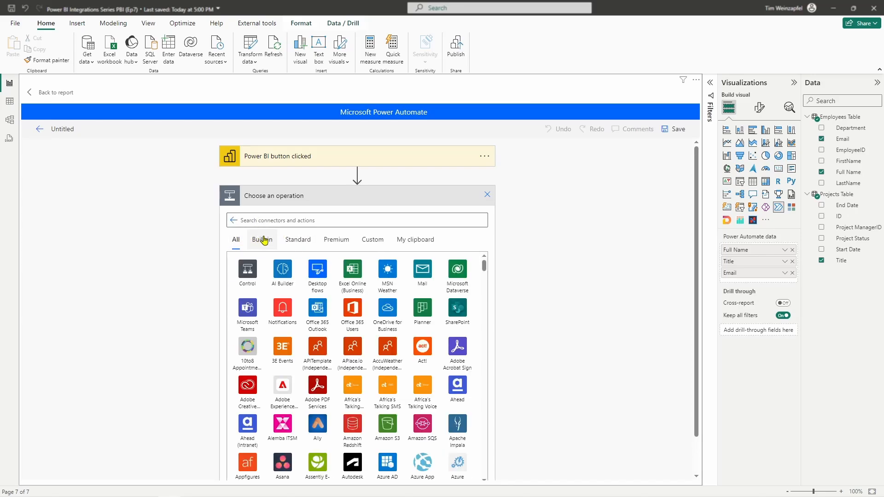
click(270, 220)
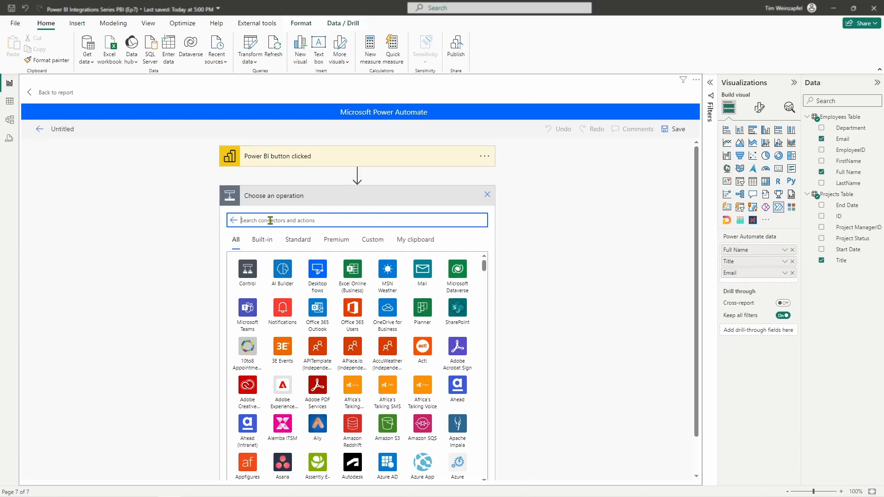
text(outloi)
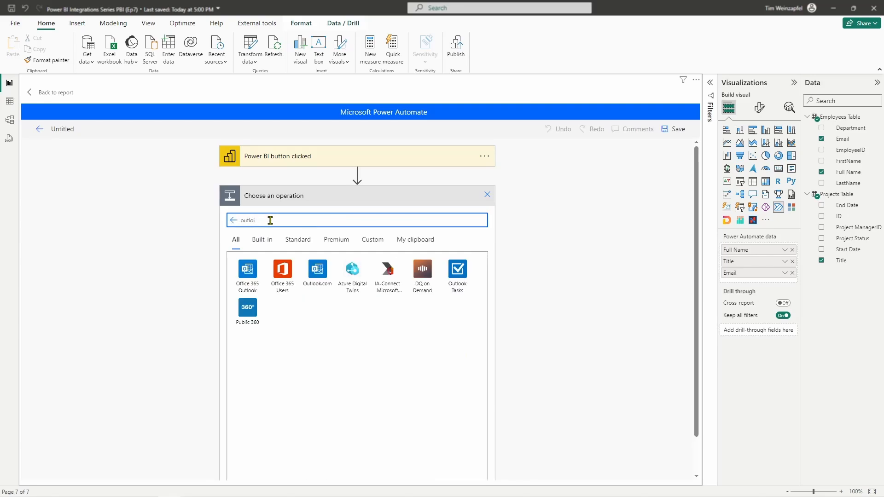
key(BackSpace)
text(ok)
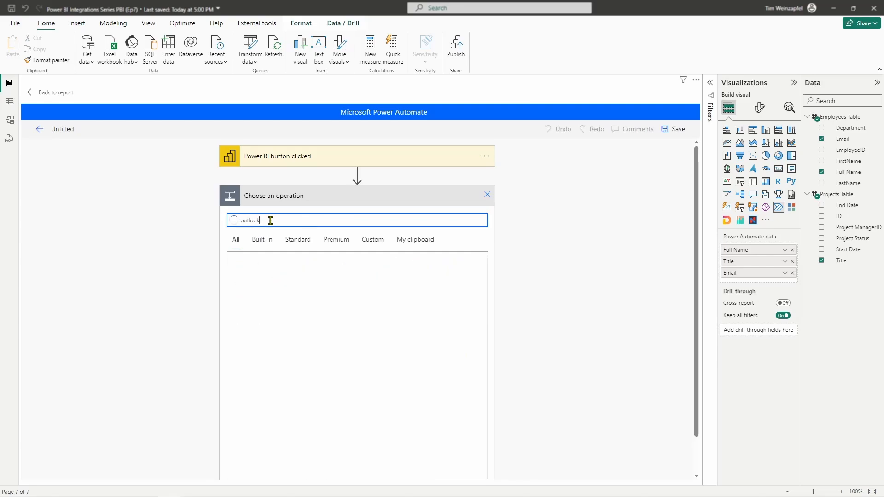
click(247, 271)
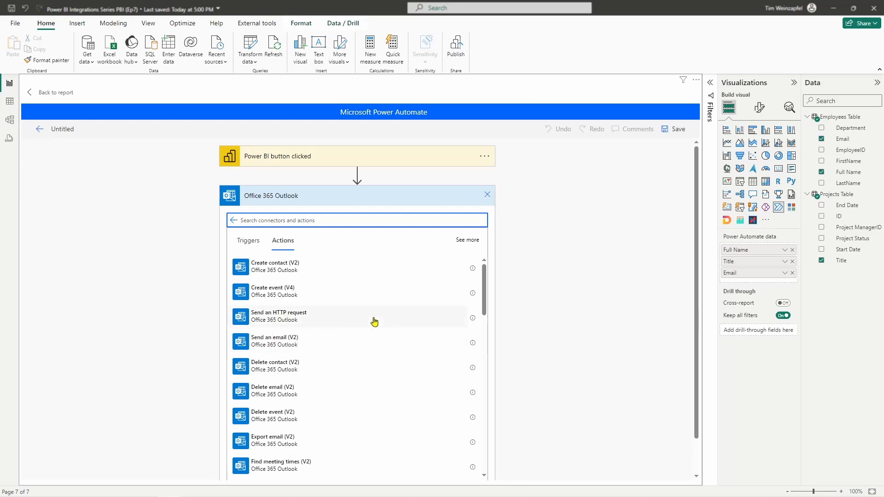
click(274, 345)
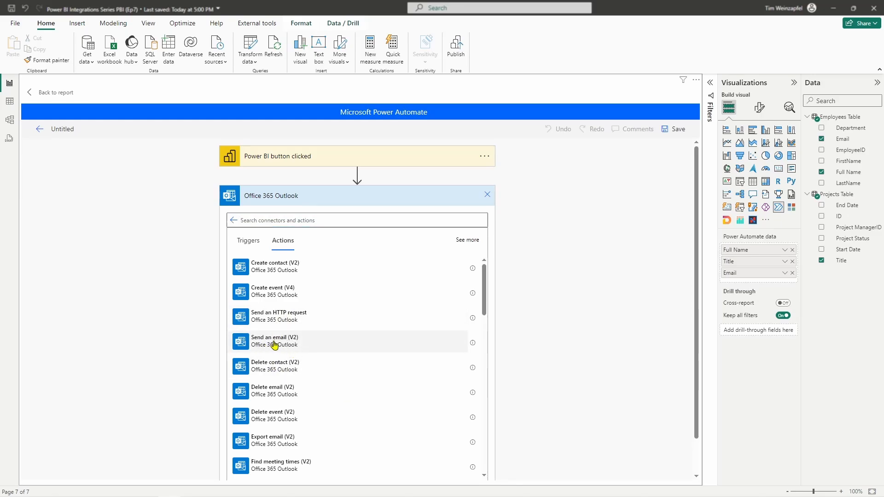
click(275, 343)
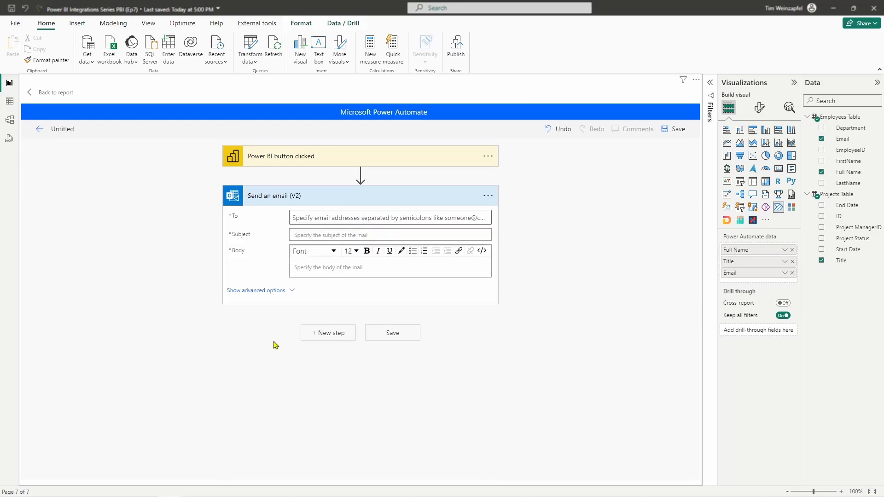
Step: Set the email subject to "Need Information for Project" followed by the Power BI data Title dynamic value
click(315, 235)
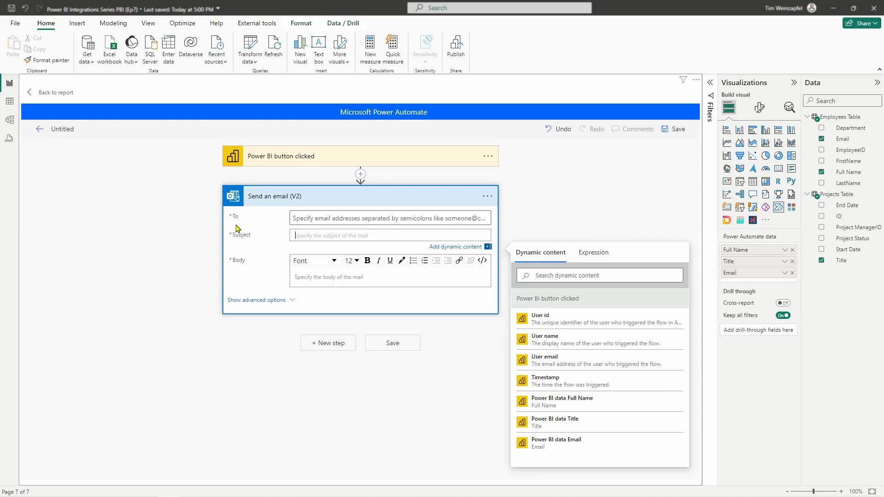
click(311, 238)
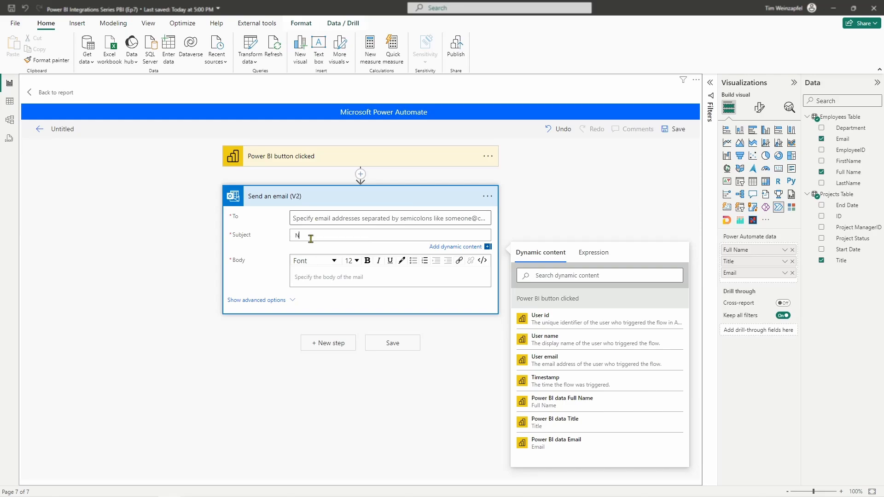
text(Need information for Project)
click(311, 239)
key(BackSpace)
text(I)
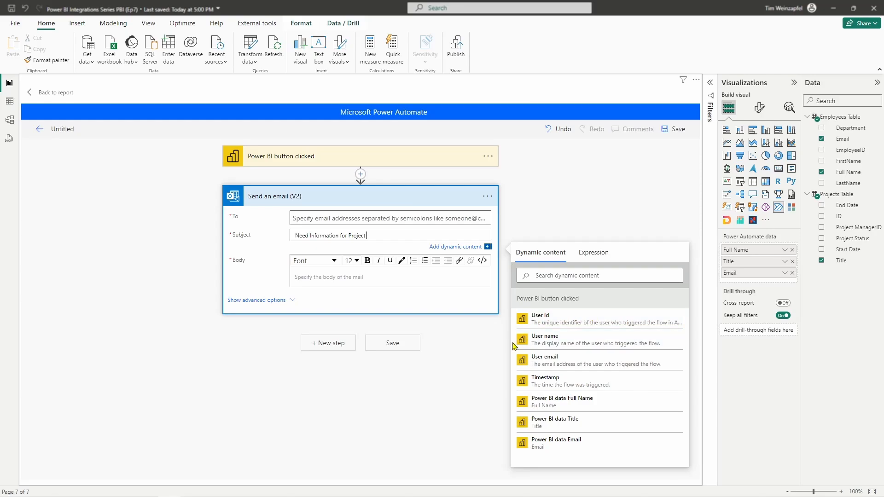
click(605, 426)
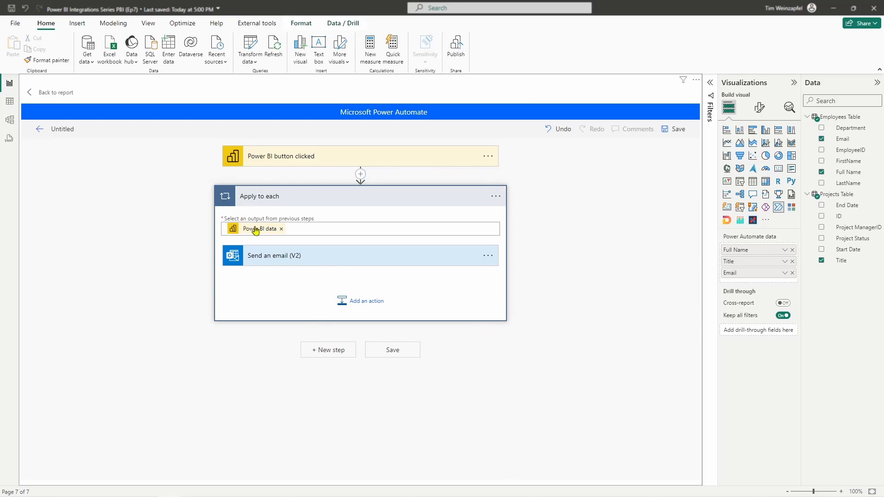
Step: Start the body of the Send an email (V2) action with "Dear" followed by the Power BI data Full Name dynamic value
click(331, 260)
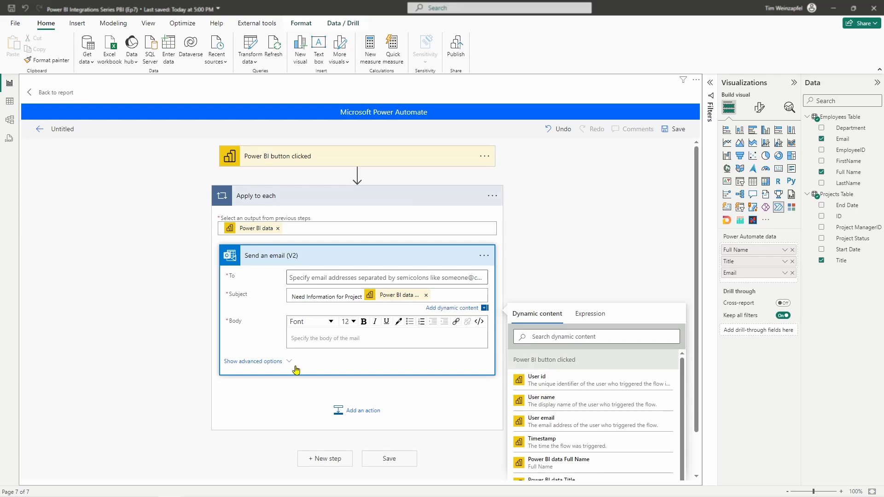
click(294, 339)
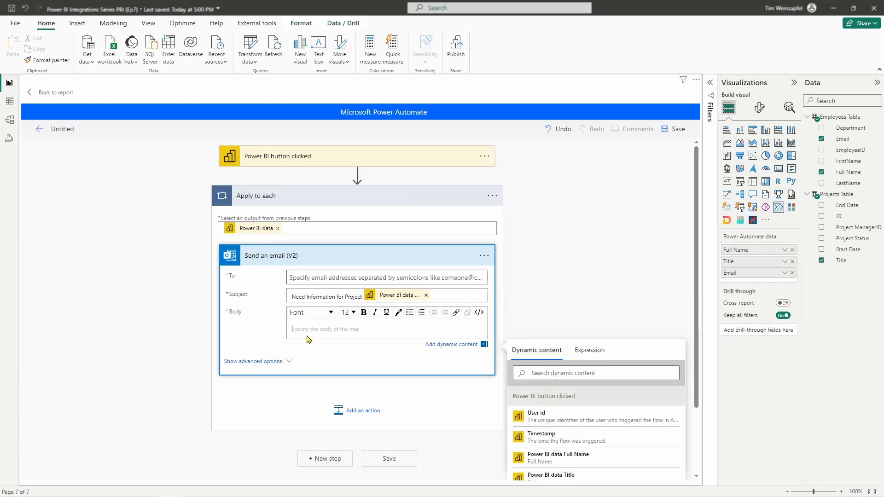
text(Dear)
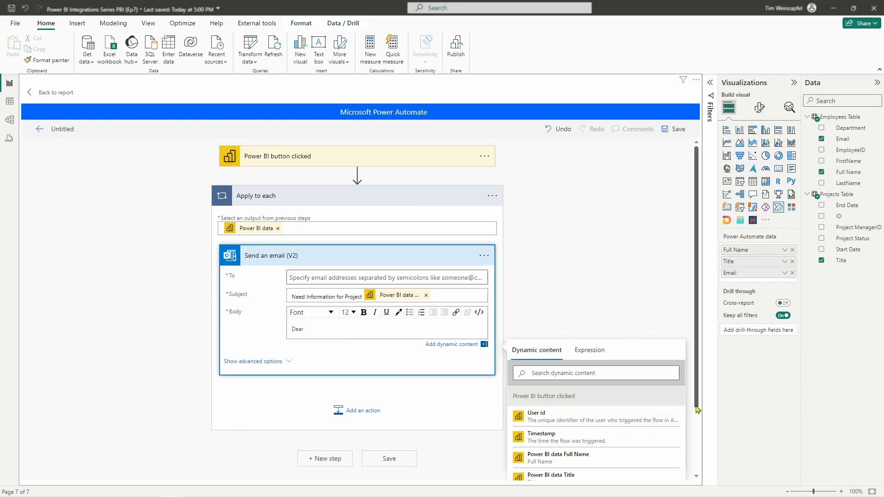
scroll(612, 391, down, 2)
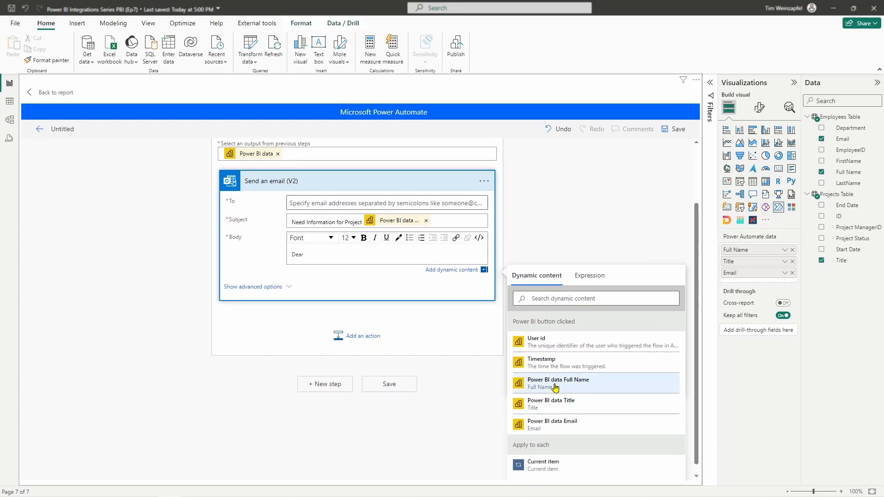
click(604, 384)
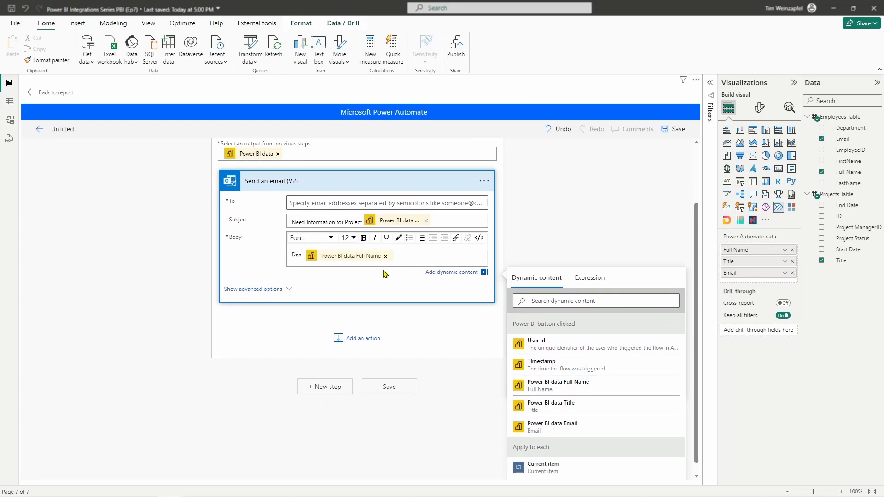
Step: Add the body line "Please provide an update for Project" followed by the Power BI data Title dynamic value and a period
key(Return)
text(Please provid)
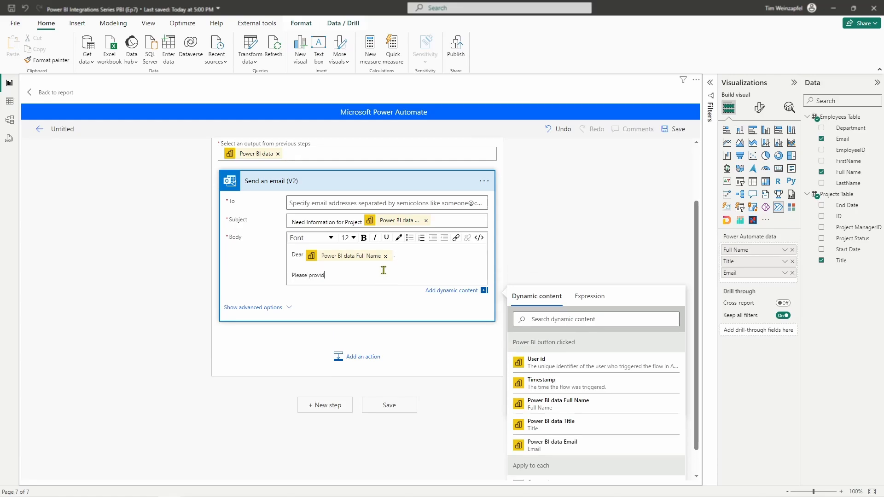
text(e an update for Project)
click(564, 422)
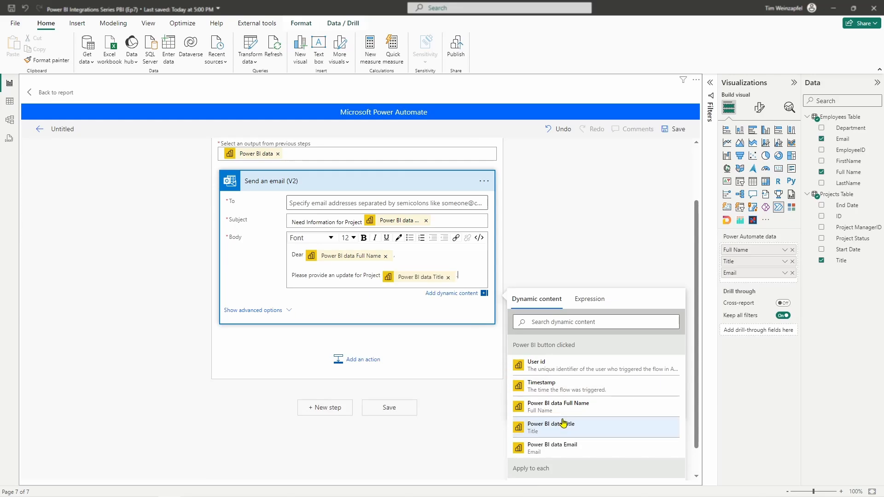
key(Return)
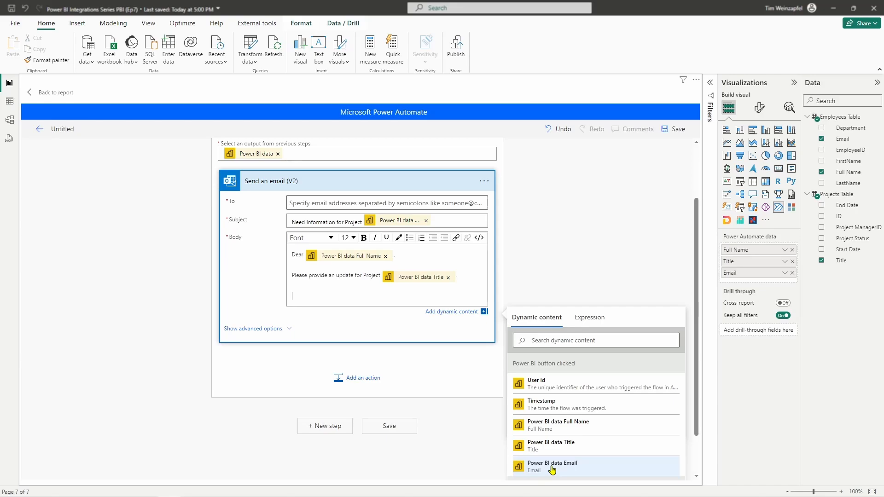
Step: Set the email's To field to the test recipient's work account from the suggested people
click(335, 202)
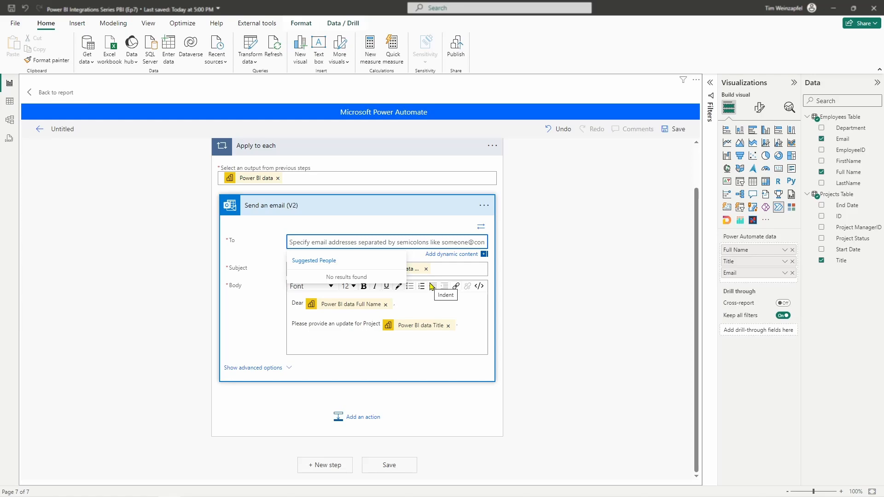
text(t)
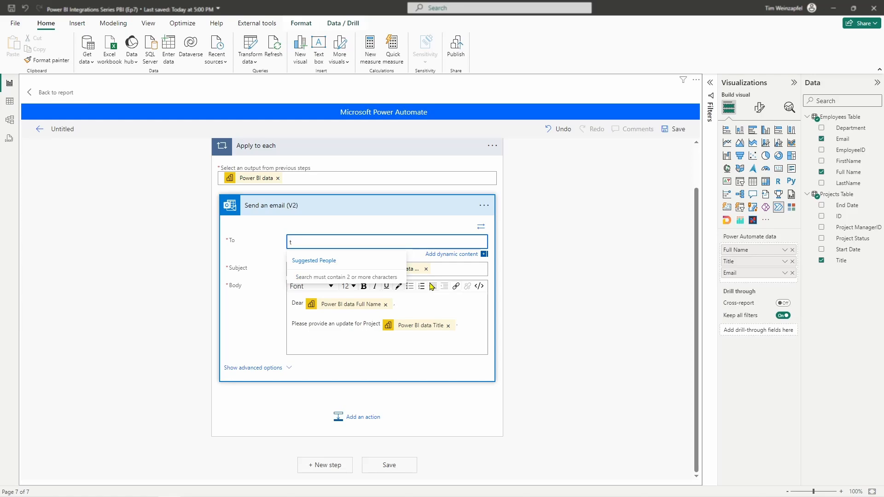
text(im Weinzapfel)
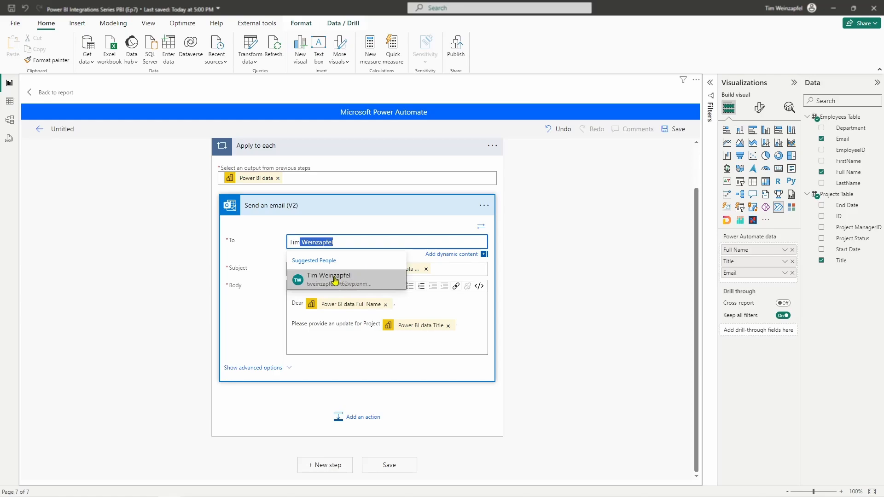
click(336, 278)
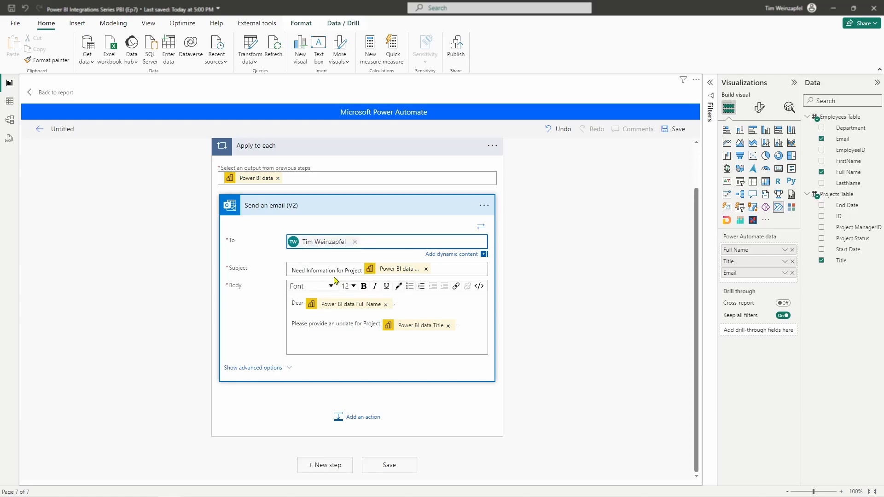
Step: Add a last body line "Actual email should be:" followed by the Power BI data Email dynamic value
click(319, 353)
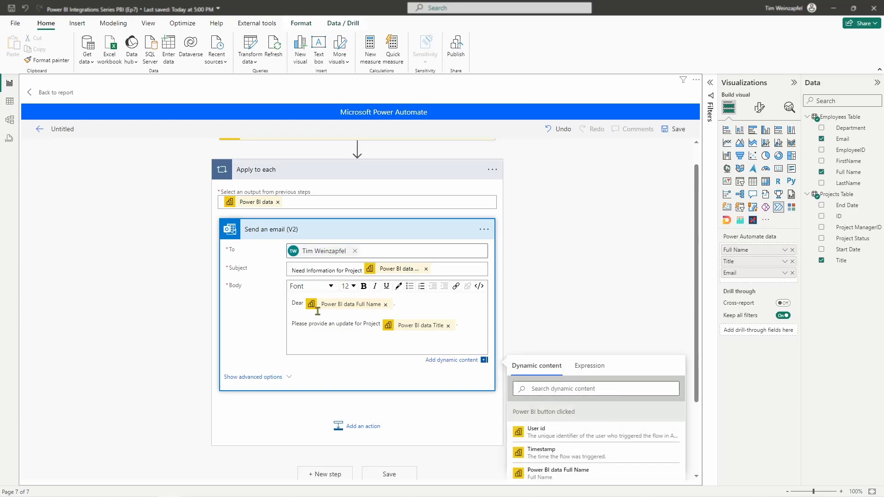
scroll(539, 430, down, 1)
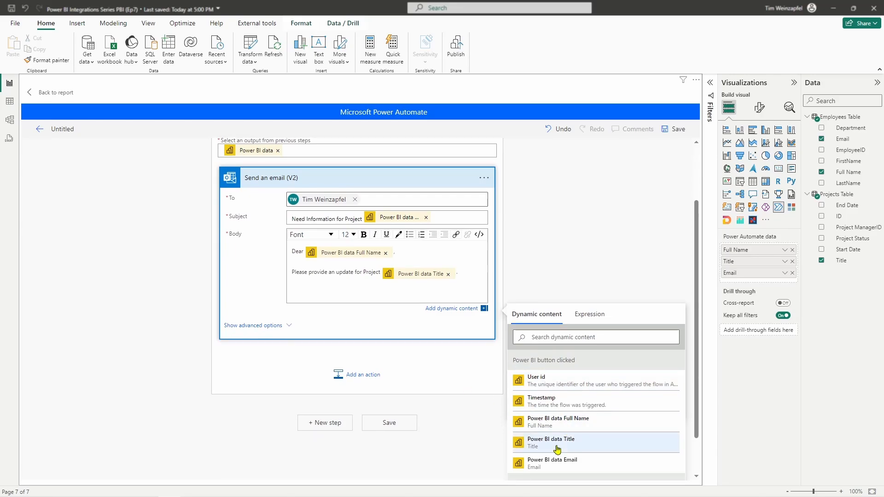
text(Actu)
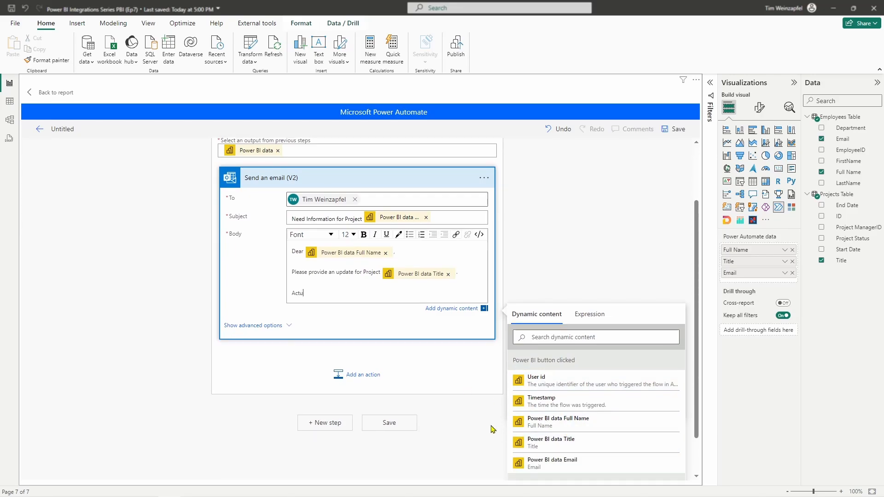
text(al email should be:)
click(548, 463)
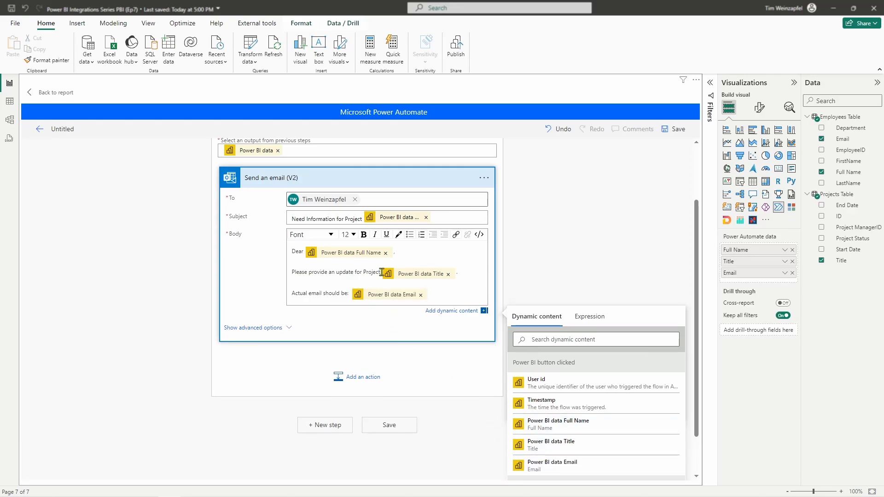
Step: Re-enter the test recipient in the To field and try to add a semicolon for a further address
click(381, 198)
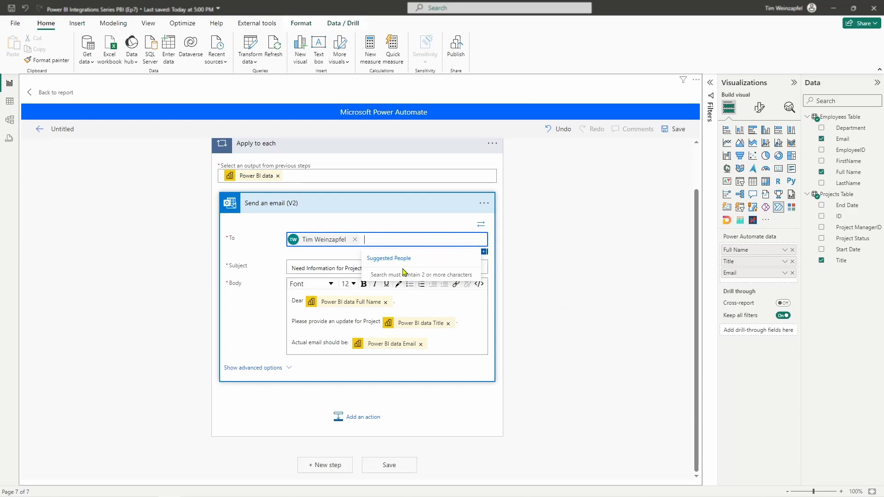
click(546, 291)
click(380, 240)
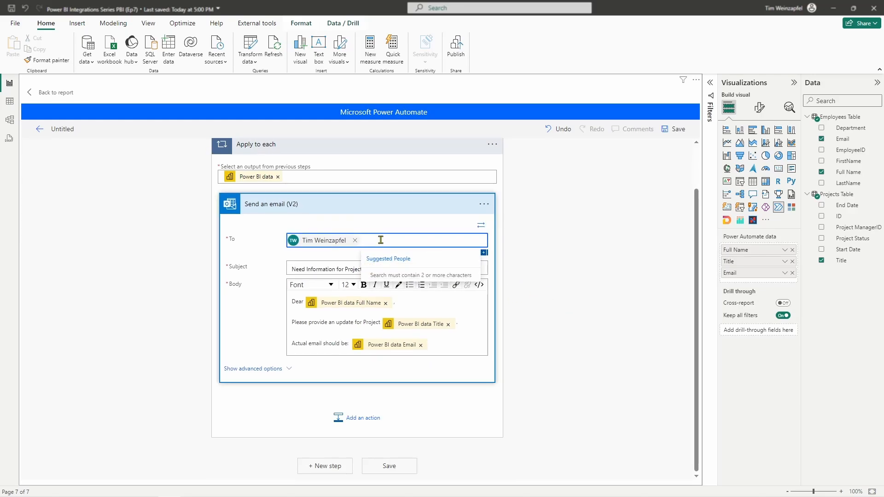
key(BackSpace)
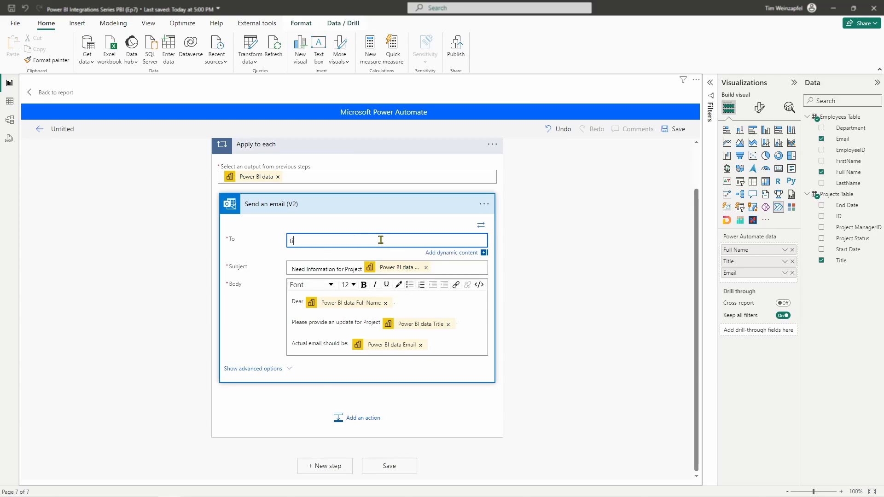
text(t)
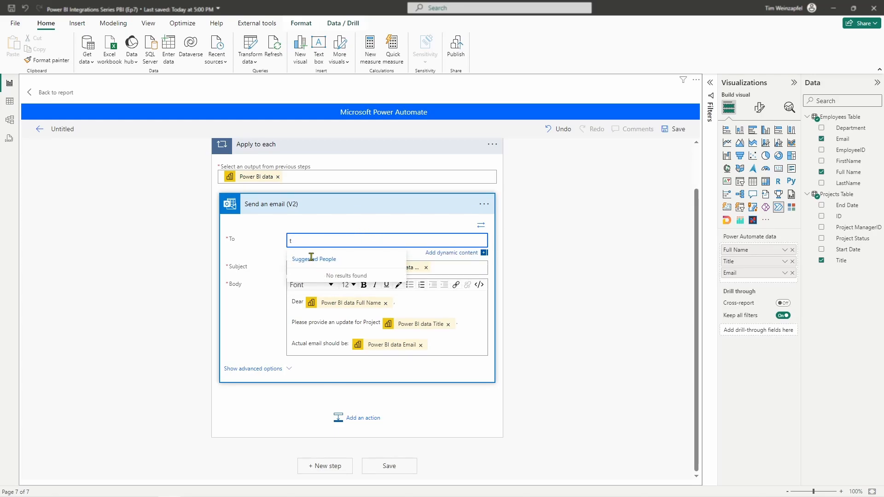
text(imww)
key(BackSpace)
text(im Weinzapfel)
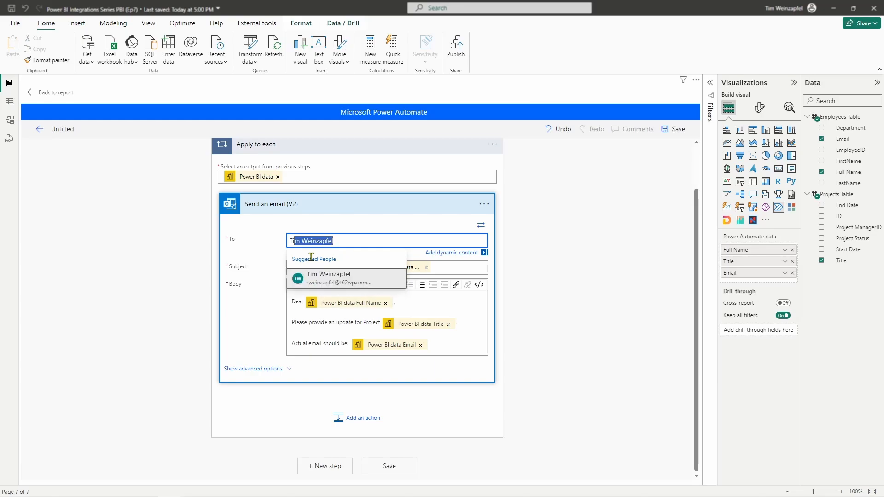
click(323, 276)
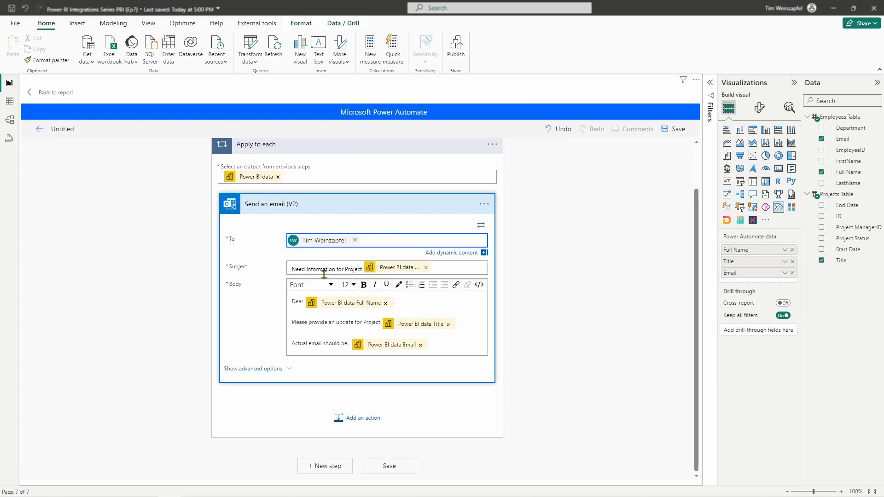
text(;)
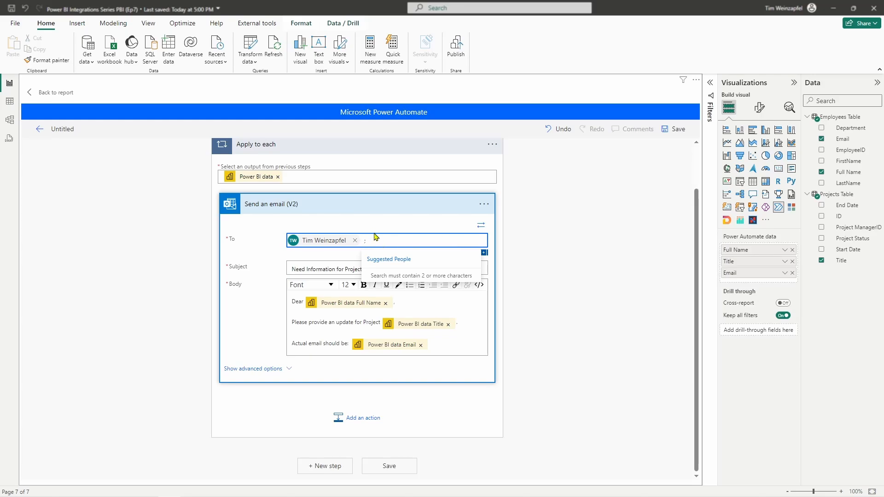
Step: Clear the To field and choose the test recipient's work account from the suggested people again
key(BackSpace)
key(BackSpace)
text(twe)
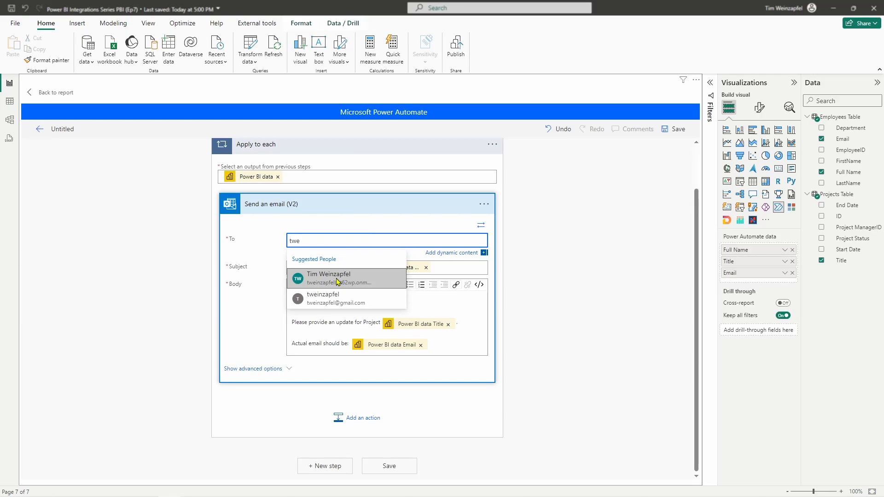
click(313, 278)
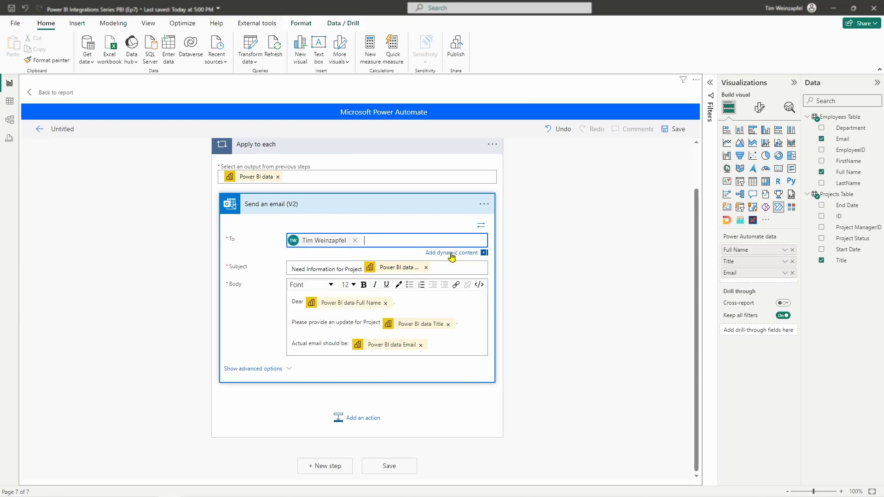
Step: Try the Power BI data Email dynamic value as an additional recipient, then remove it from the To field
click(467, 255)
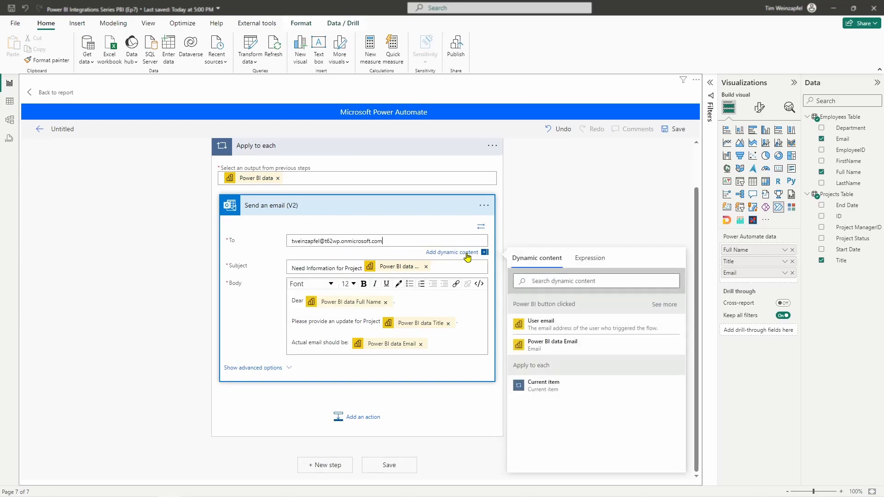
click(537, 346)
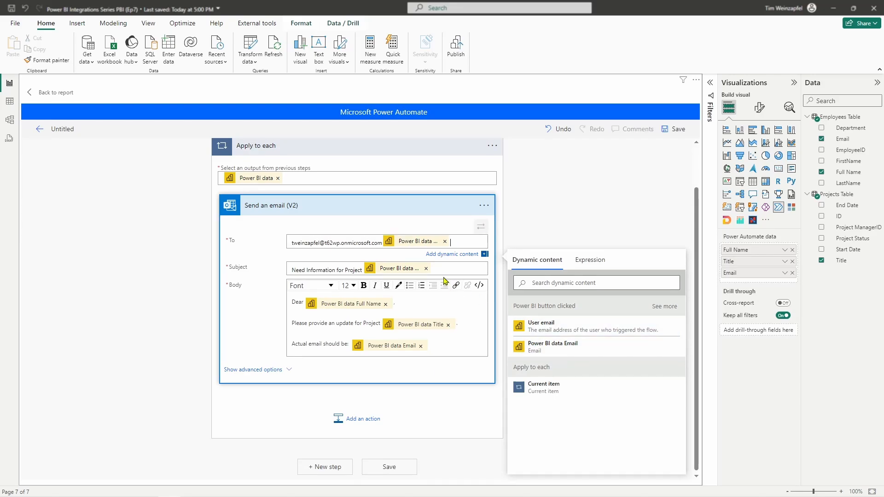
click(445, 241)
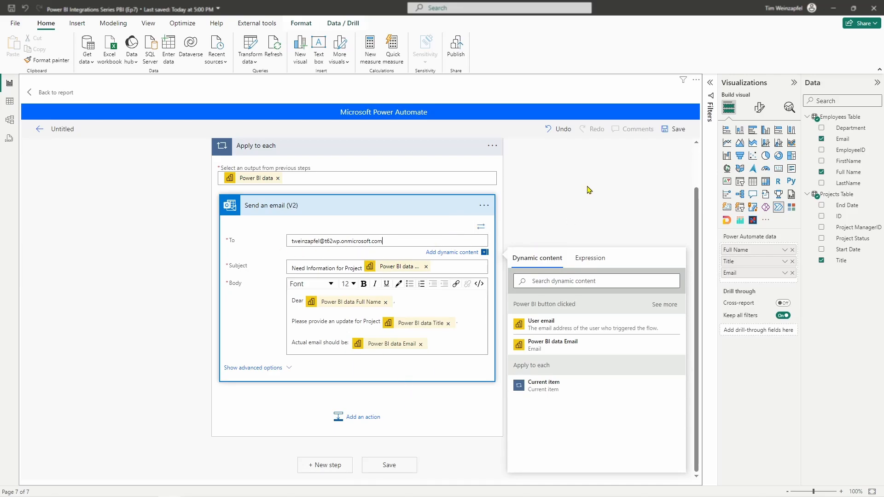
Step: Name the flow "E7 - Send an Email (v2)", save it and apply it to the report button
click(70, 128)
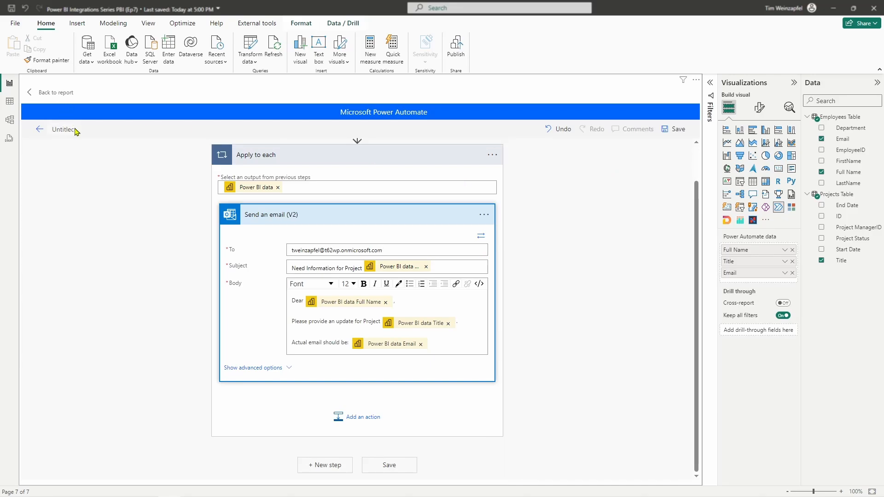
text(E7 - Send an Email (v2)
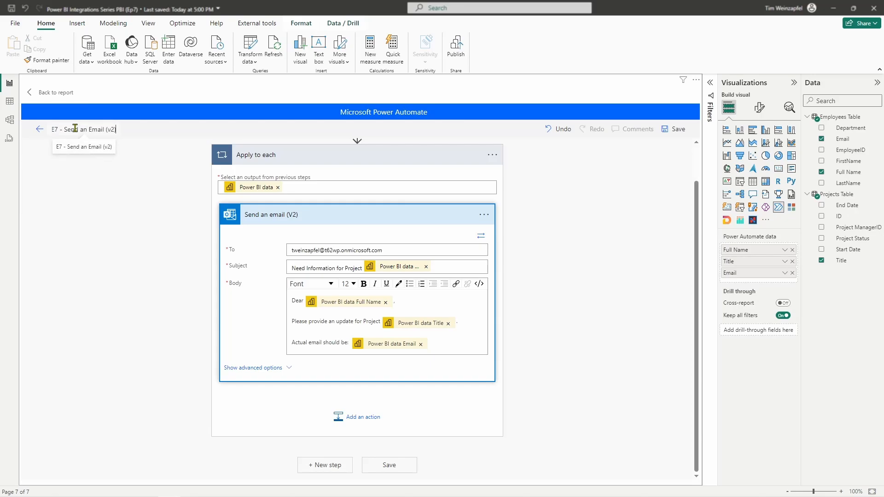
click(551, 168)
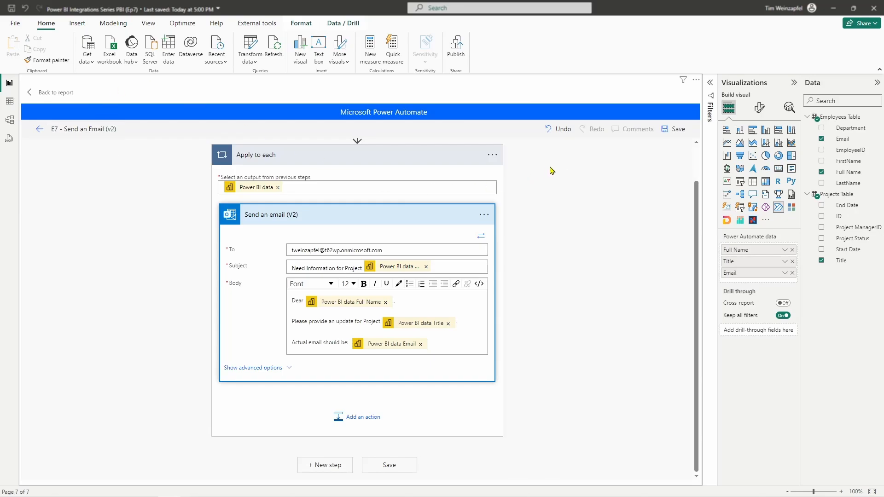
click(678, 130)
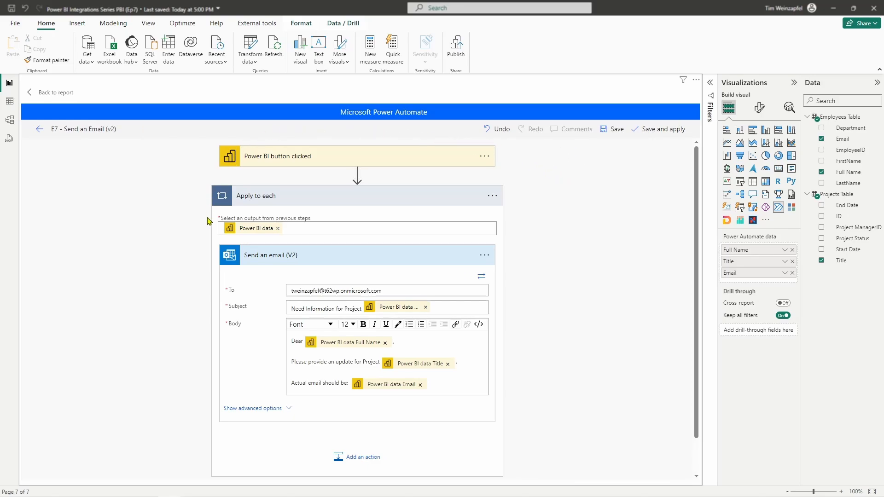
click(659, 130)
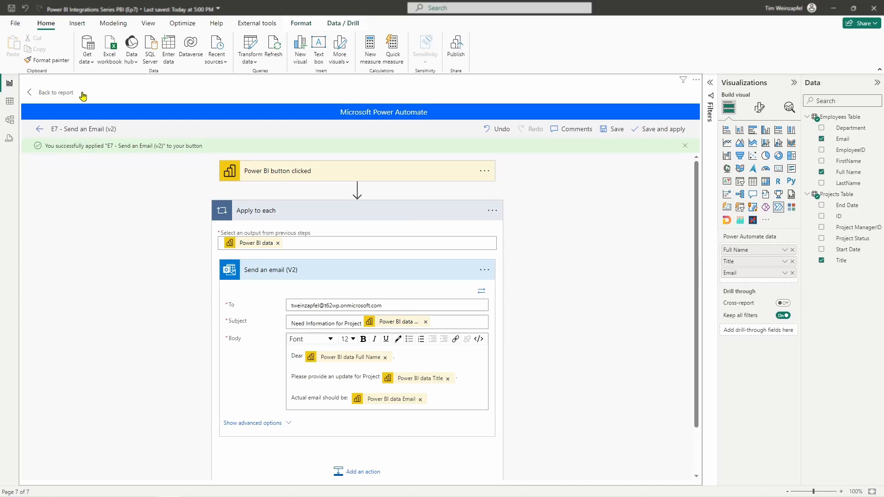
Step: Return to the report and shrink the Run flow button toward its upper-right corner
click(31, 92)
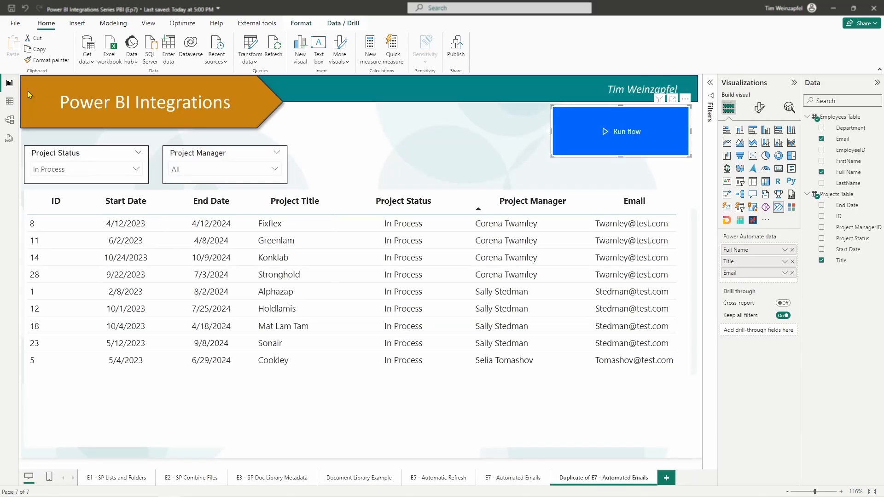
drag(552, 157, 594, 151)
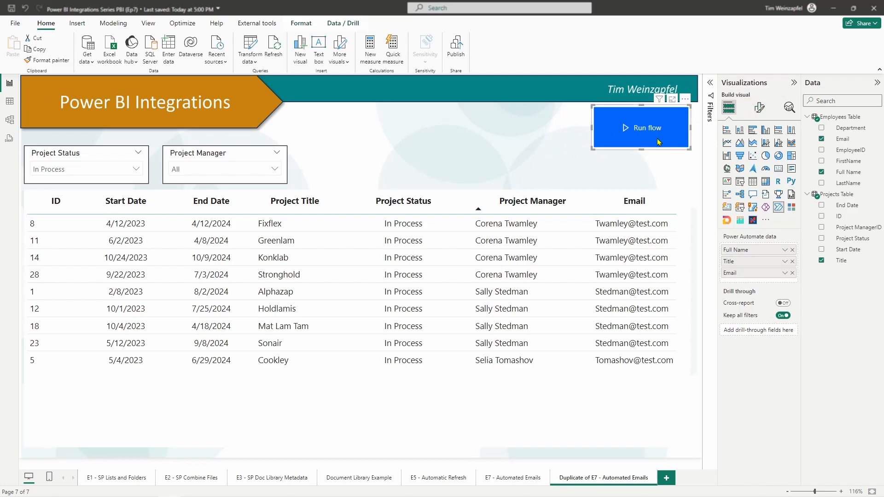
Step: Change the Power Automate button's text to "Send Emails" and deselect the button
click(759, 108)
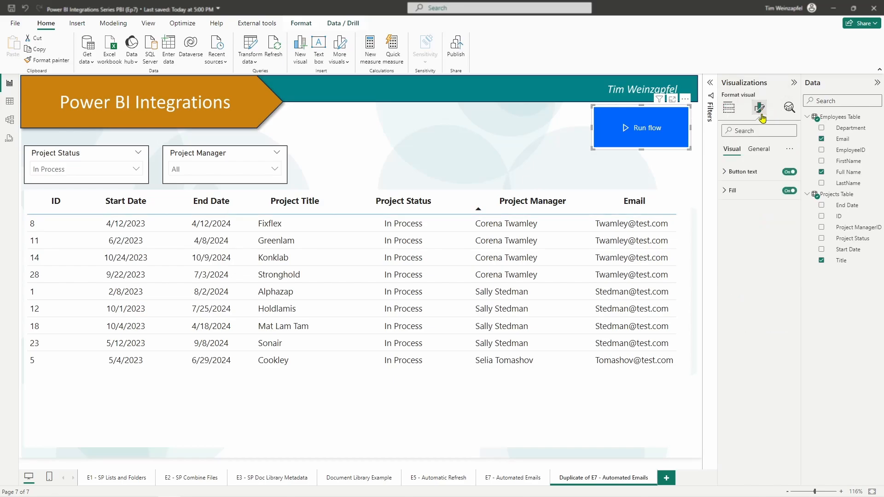
click(740, 173)
drag(756, 218, 687, 209)
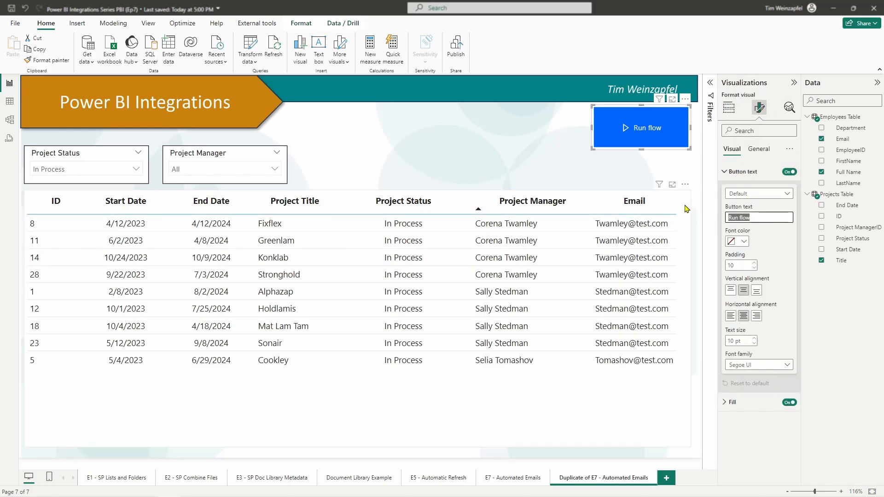
text(Send Emails)
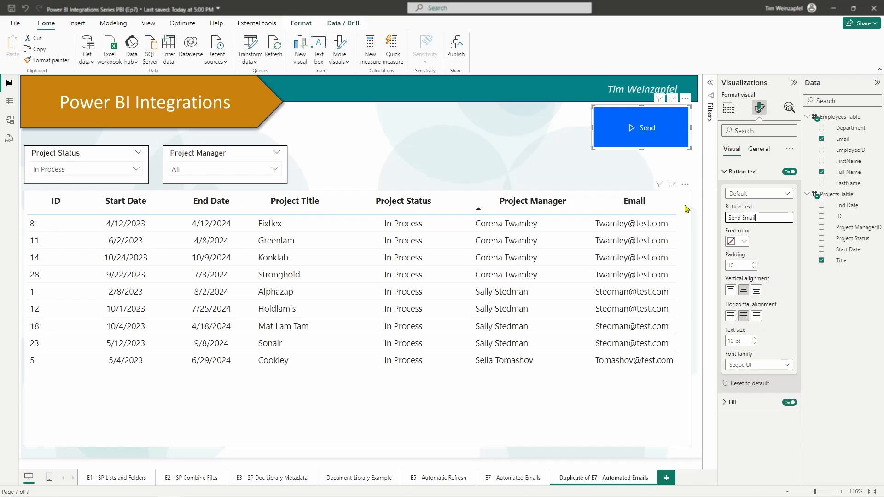
click(618, 173)
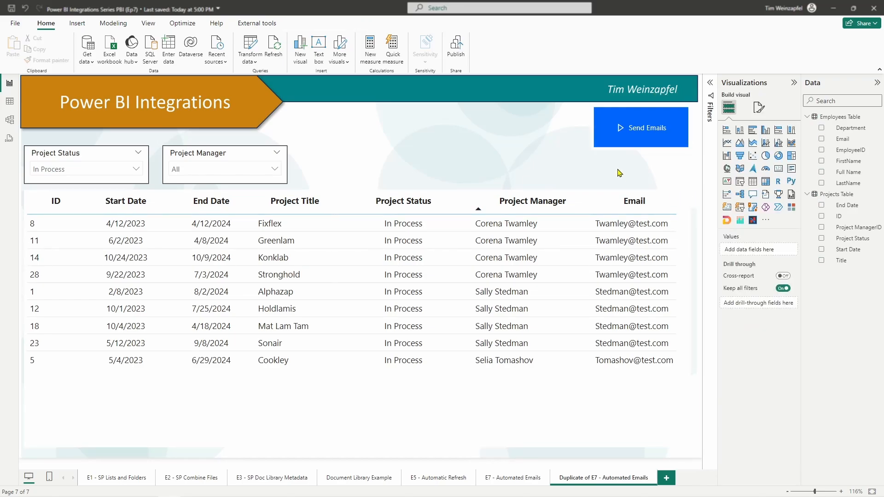
Step: Run the Send Emails flow for the Fixflex project row and open the newly received email in the Outlook inbox
click(496, 225)
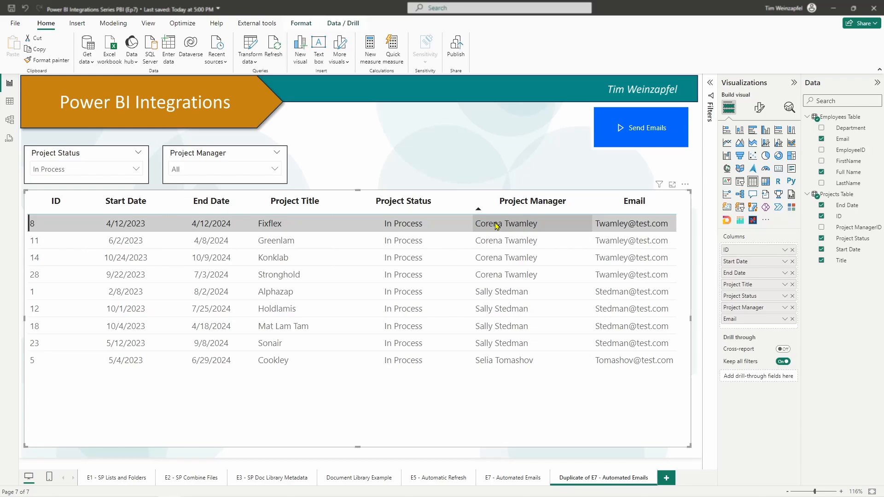
ctrl+click(631, 132)
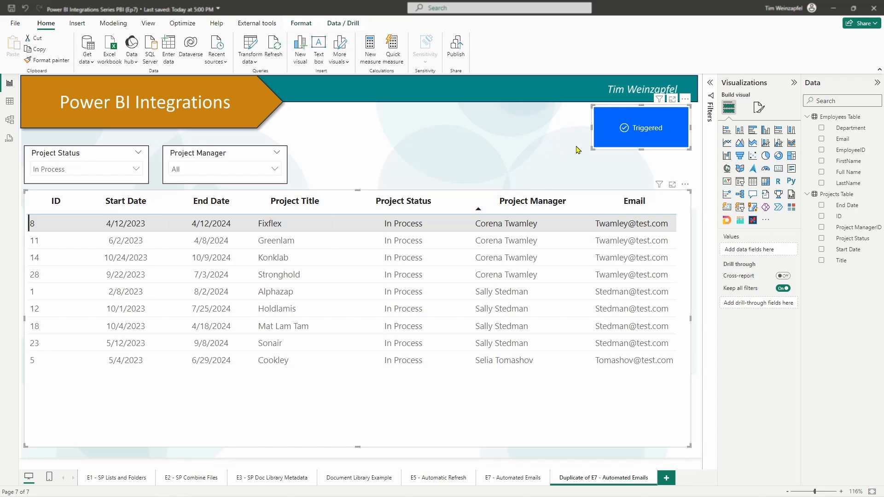
key(alt+Tab)
click(168, 10)
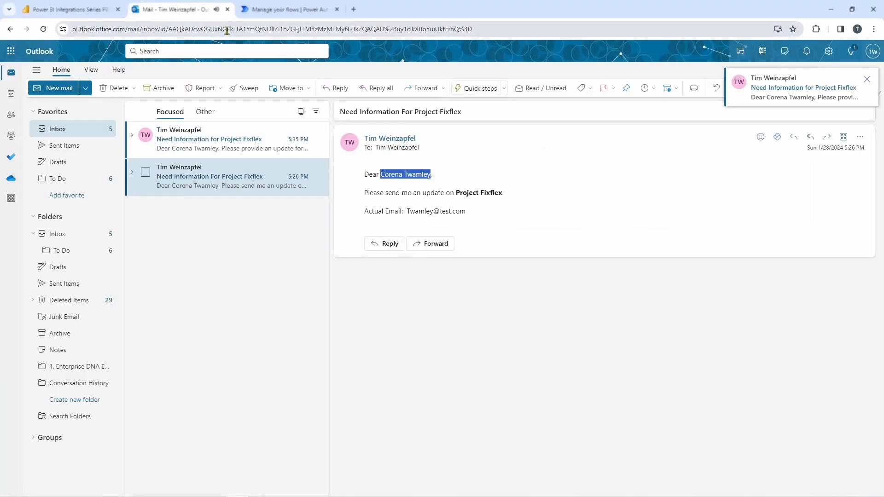
click(200, 147)
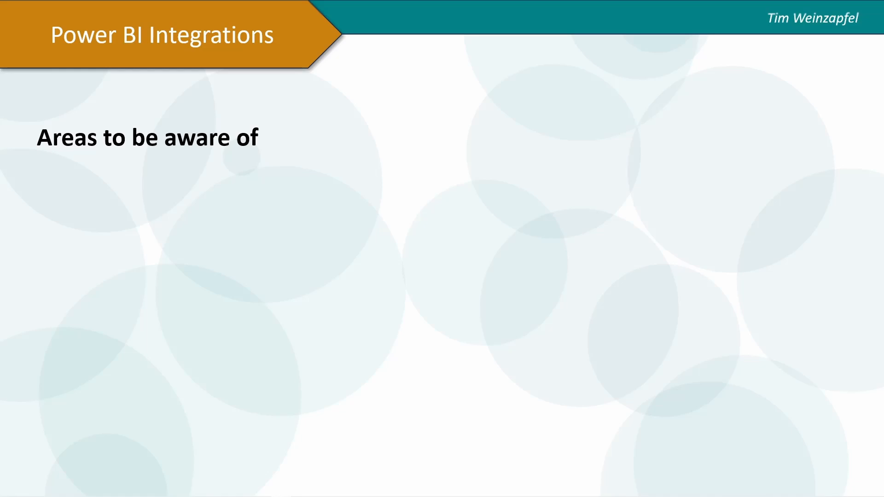
key(Right)
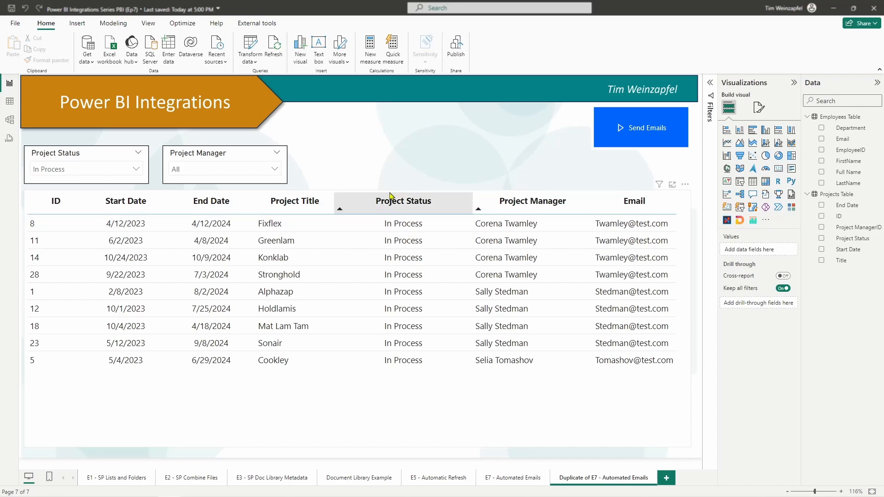
Step: Trigger the Send Emails flow with no project row selected, and return to the report with nothing selected
ctrl+click(633, 131)
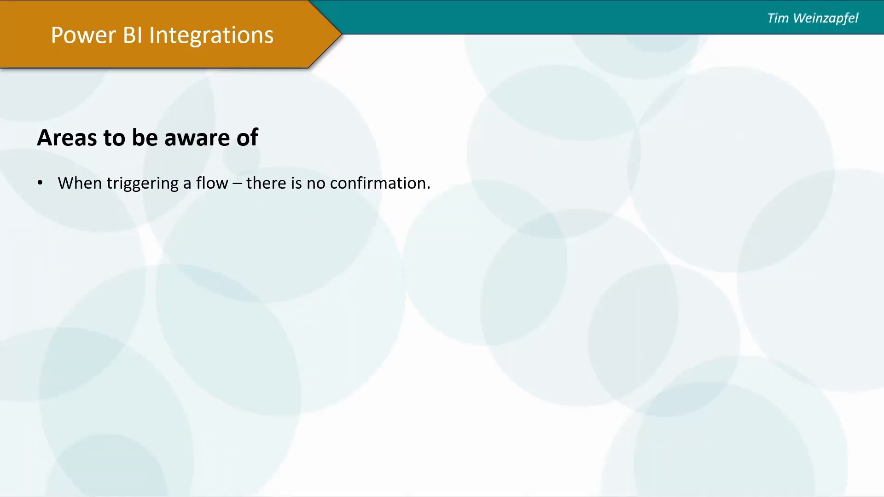
click(523, 205)
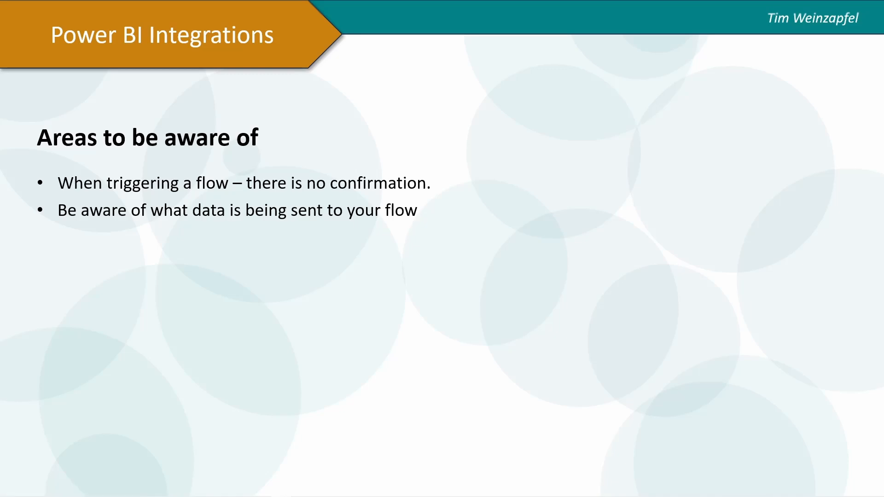
key(alt+Tab)
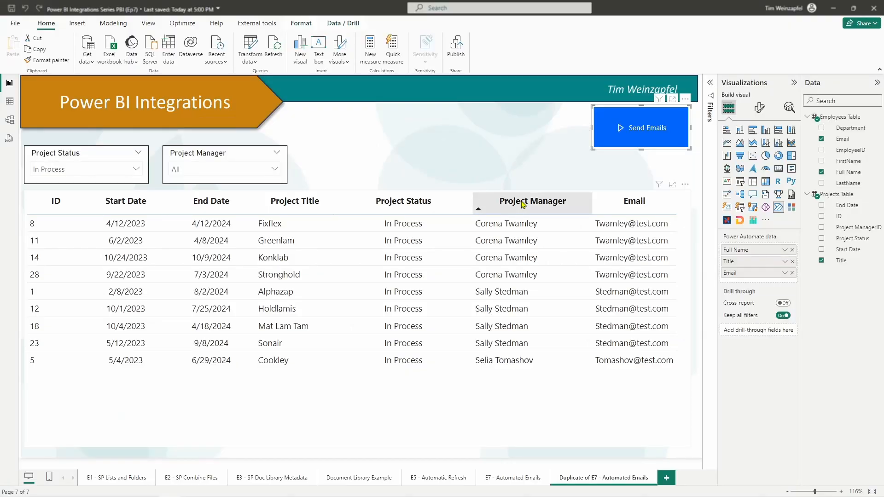
click(519, 145)
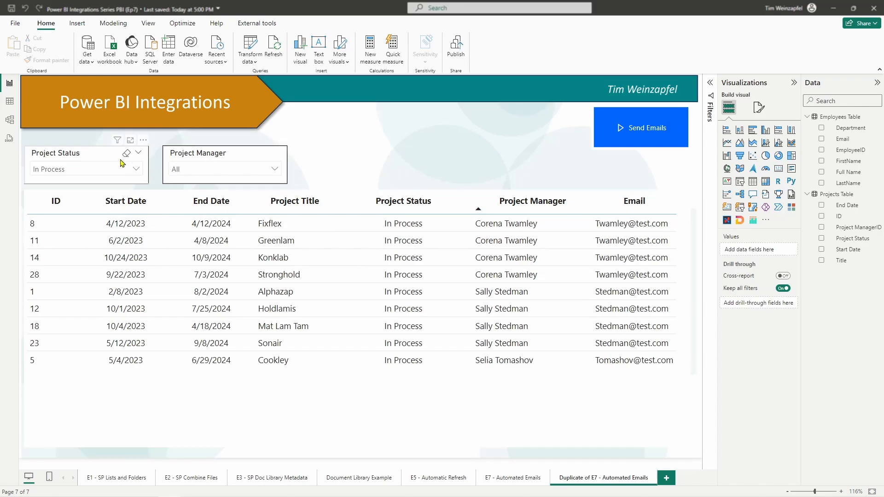
Step: Clear the Project Status slicer, look through the full project table, and set the slicer back to In Process
click(126, 154)
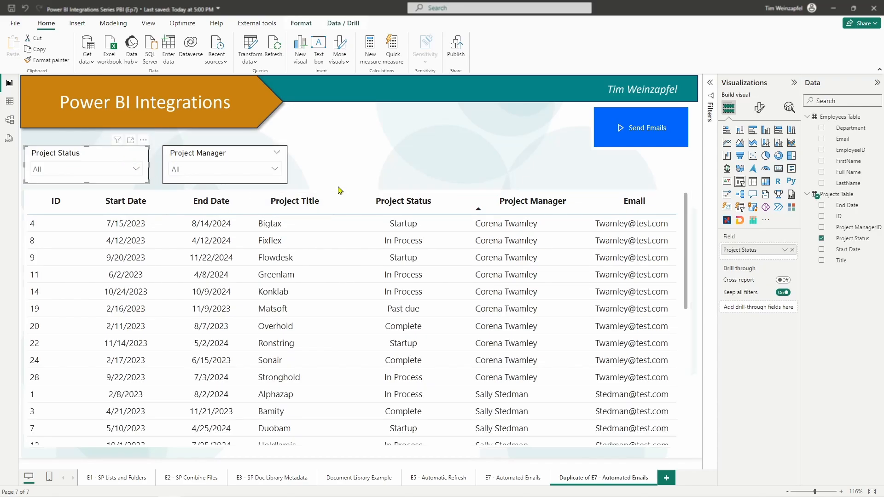
scroll(446, 227, down, 5)
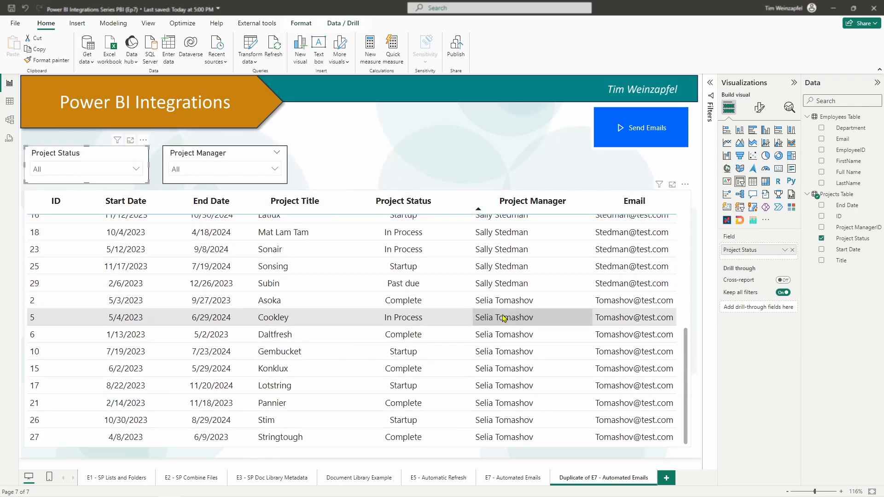
scroll(442, 255, up, 5)
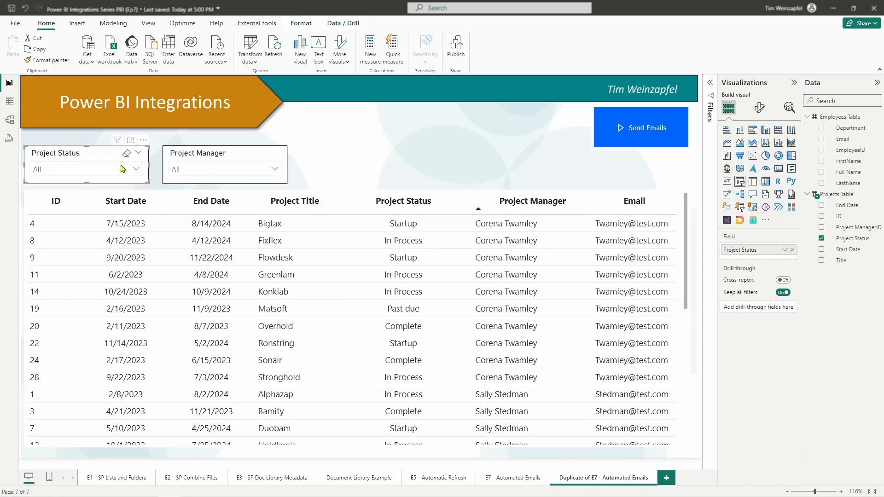
click(136, 168)
click(69, 199)
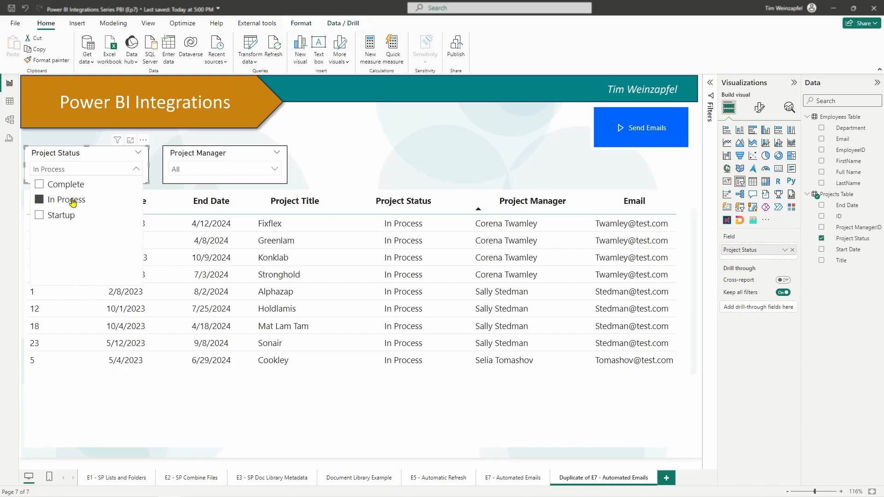
click(354, 172)
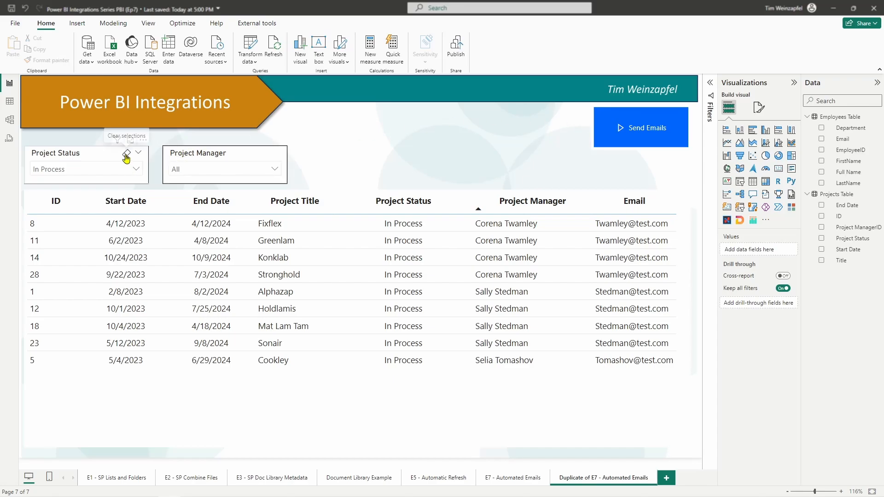
Step: Clear the Project Status slicer and limit the project table to In Process with a visual-level Project Status filter
click(126, 155)
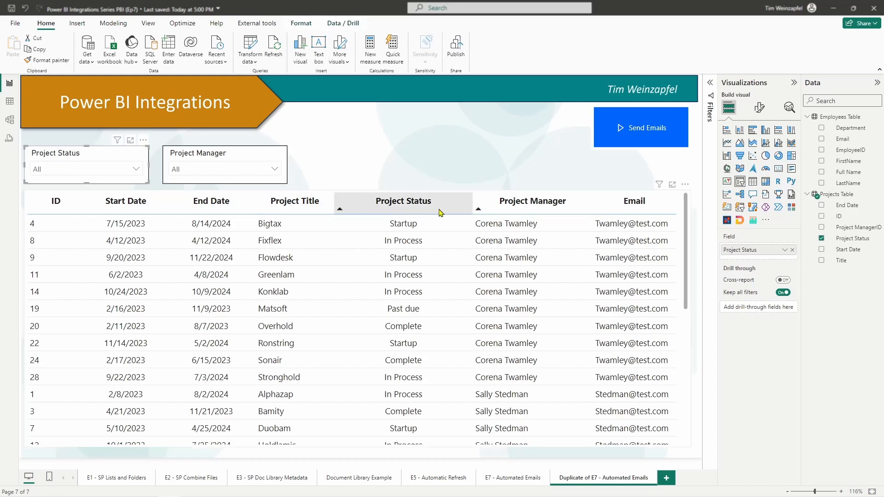
click(475, 195)
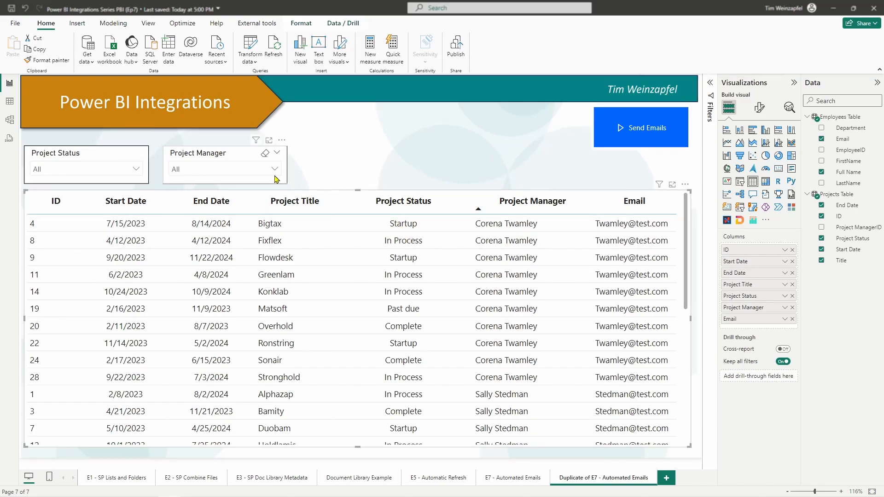
click(710, 83)
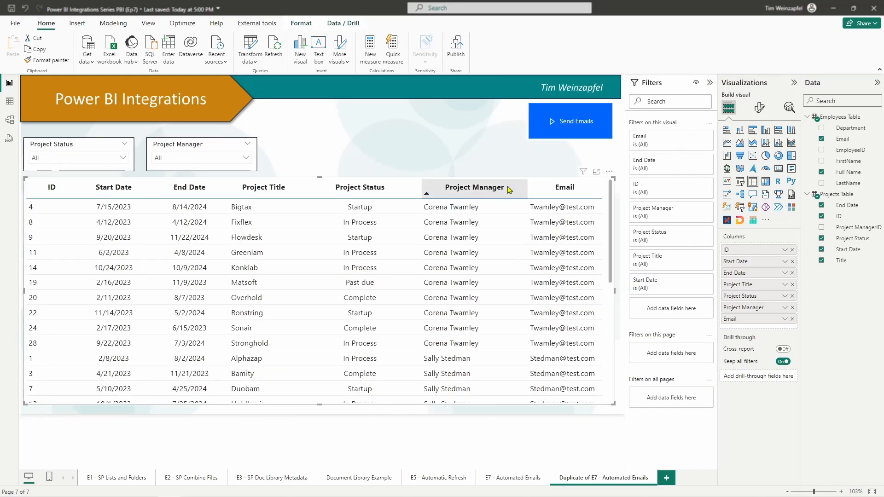
click(653, 235)
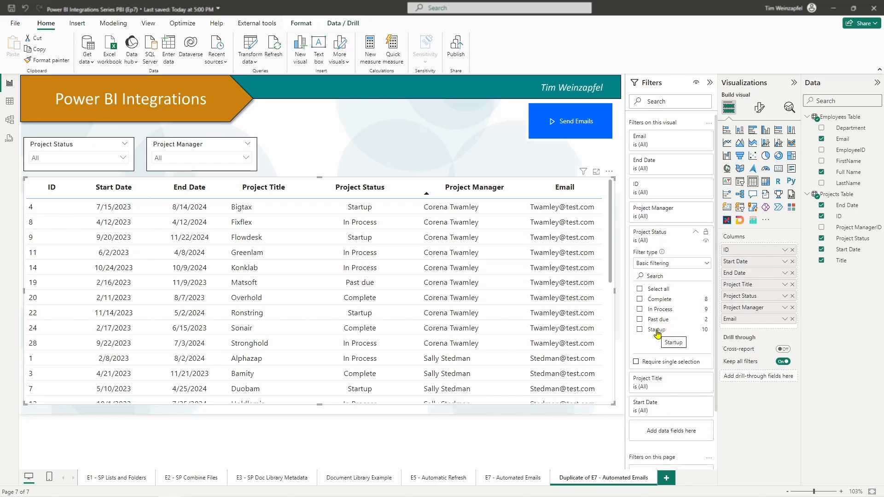
click(657, 311)
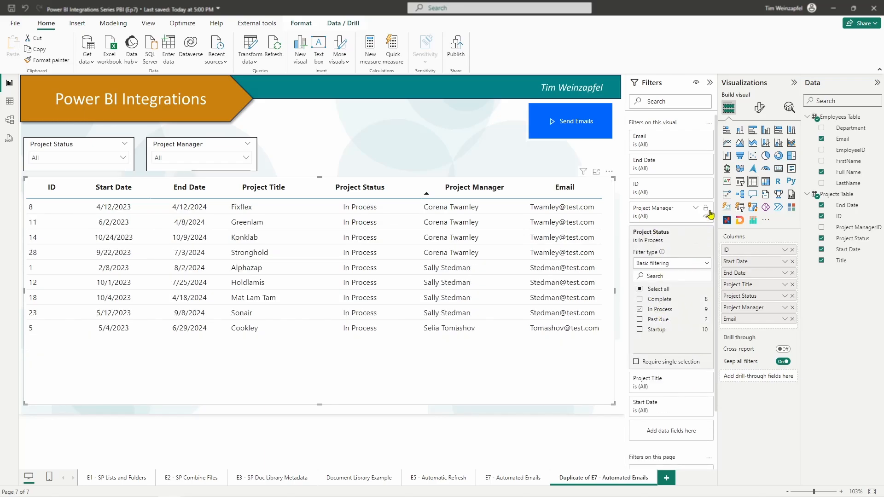
click(449, 134)
click(711, 84)
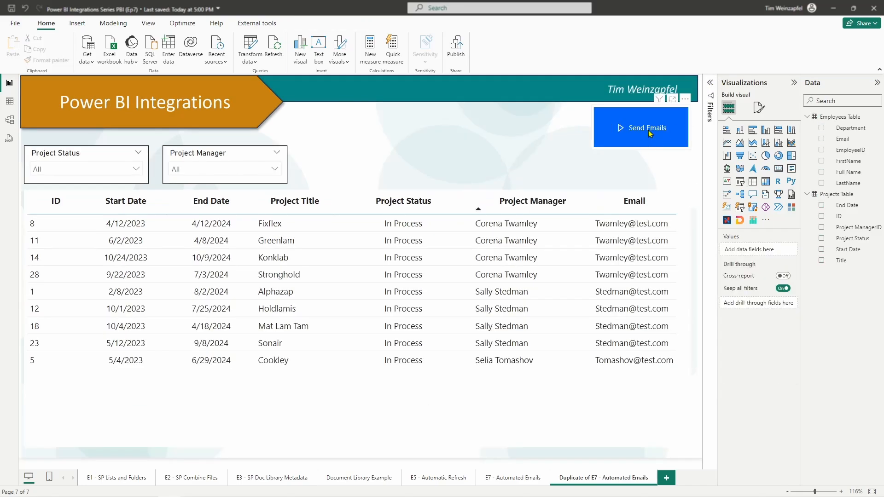
Step: Trigger the Send Emails button with only the table's own filter applied, and select the project table
ctrl+click(650, 132)
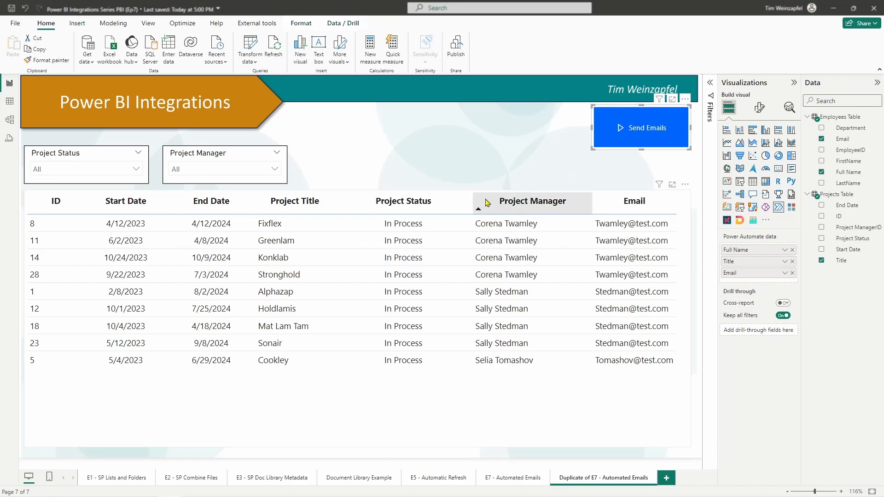
click(445, 195)
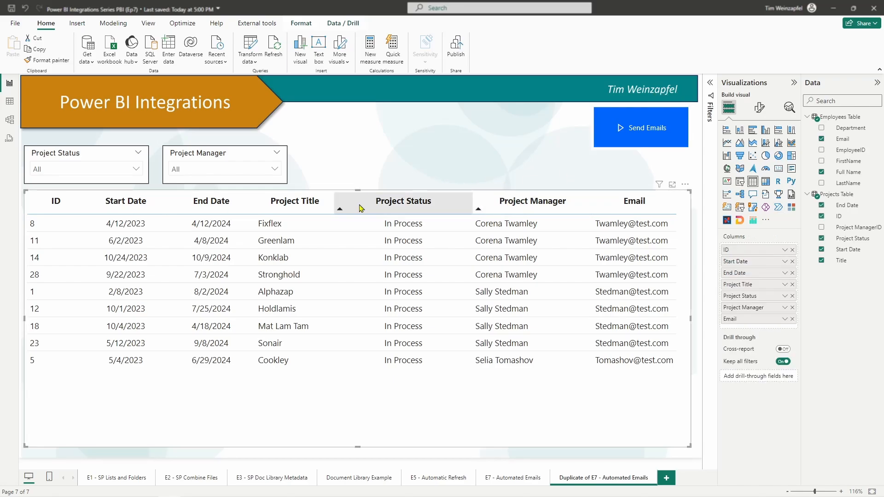
Step: Enlarge the Send Emails button to nearly the page's full height and convert it to a table visual exposing its data
click(594, 147)
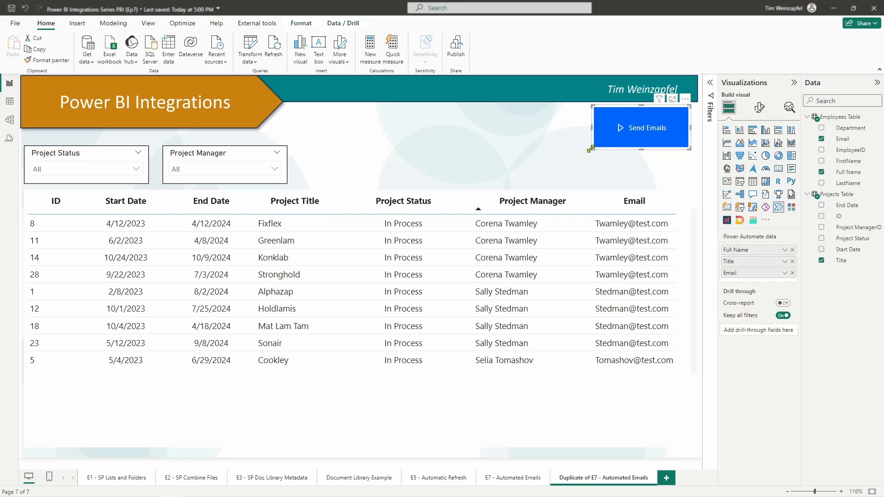
drag(590, 149, 492, 442)
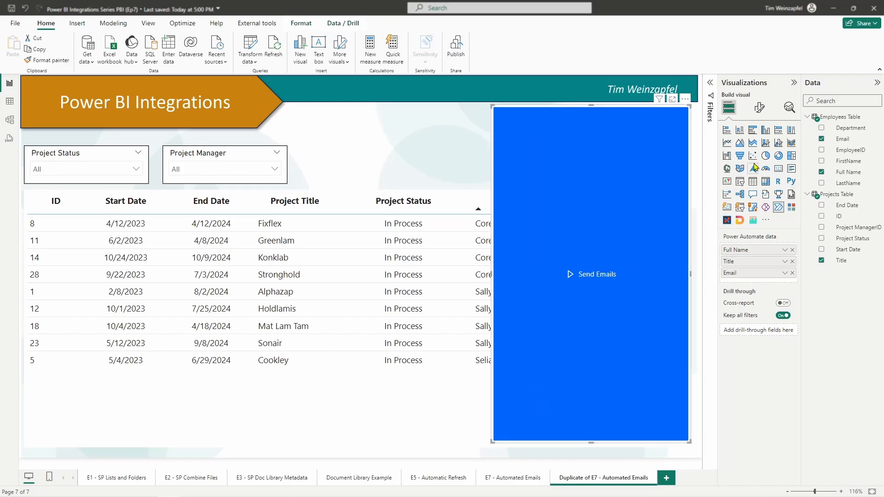
click(753, 182)
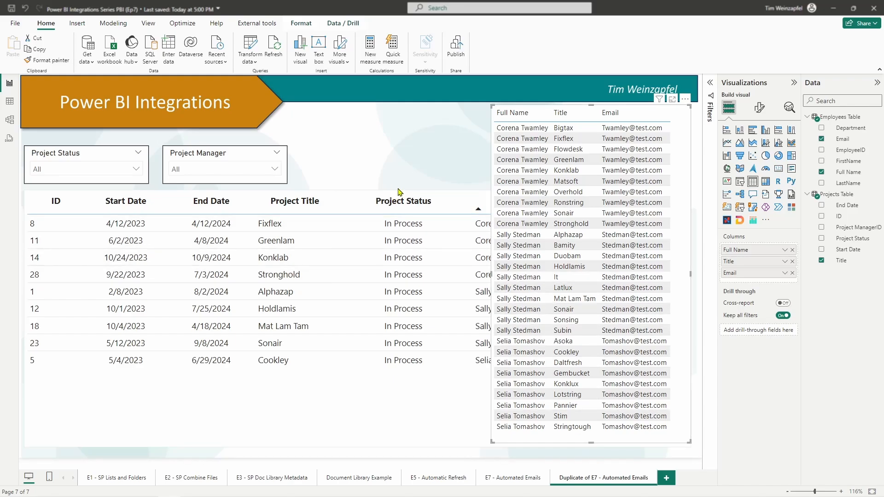
Step: Set the Project Status slicer to In Process to check its effect on the converted table, and clear it again
click(102, 174)
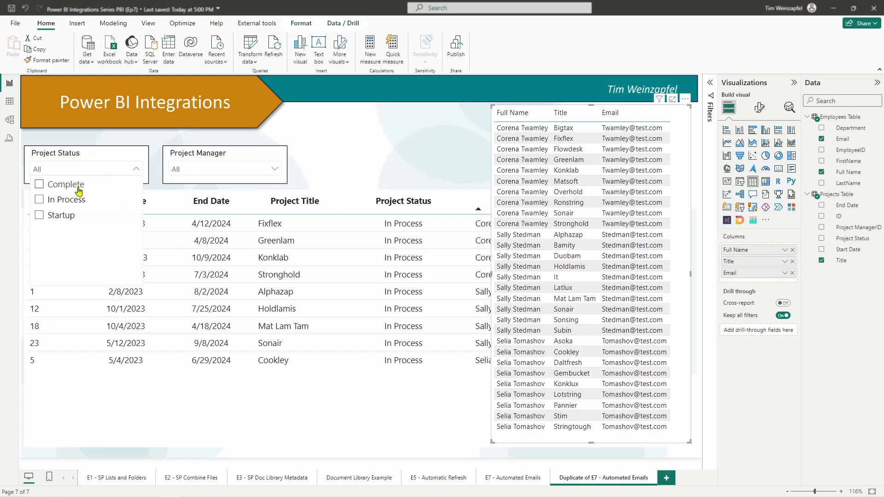
click(63, 202)
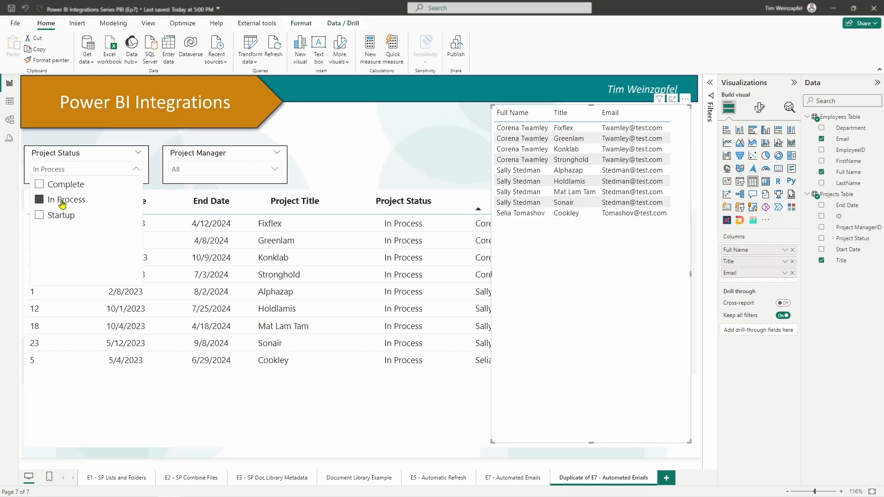
click(60, 202)
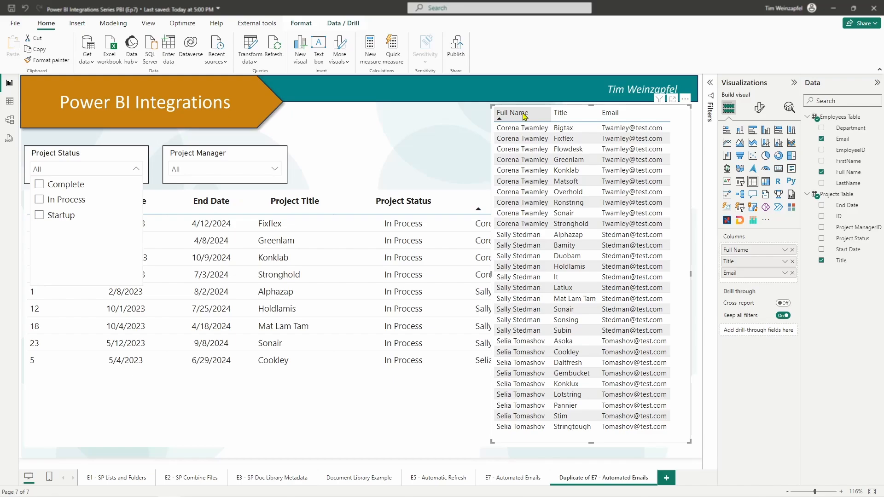
Step: Convert the data table back into the Power Automate button and reduce its height to fit above the project table
click(742, 208)
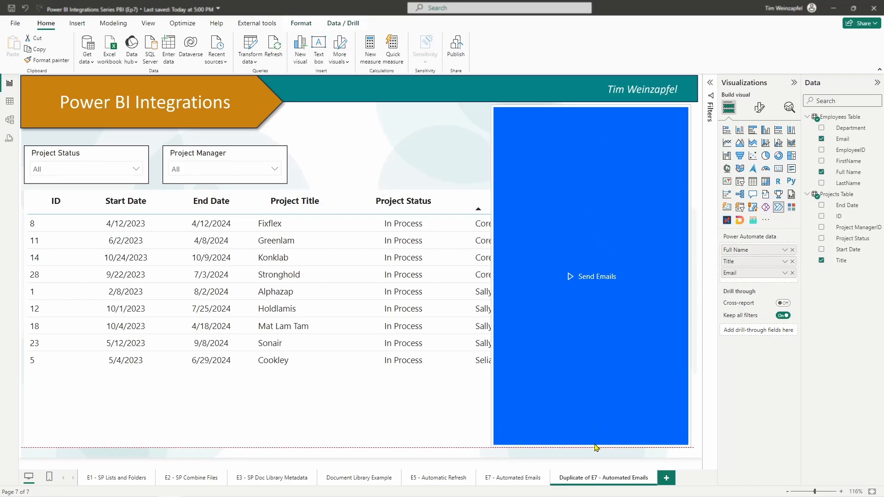
drag(594, 442, 606, 139)
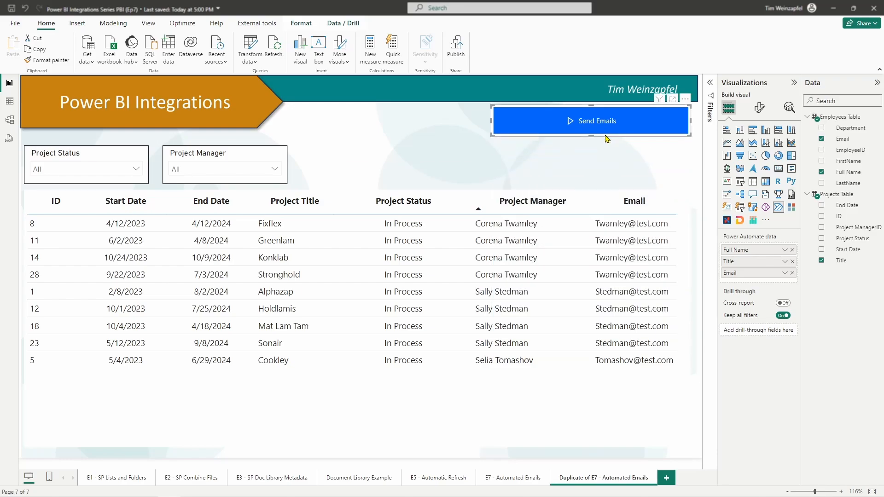